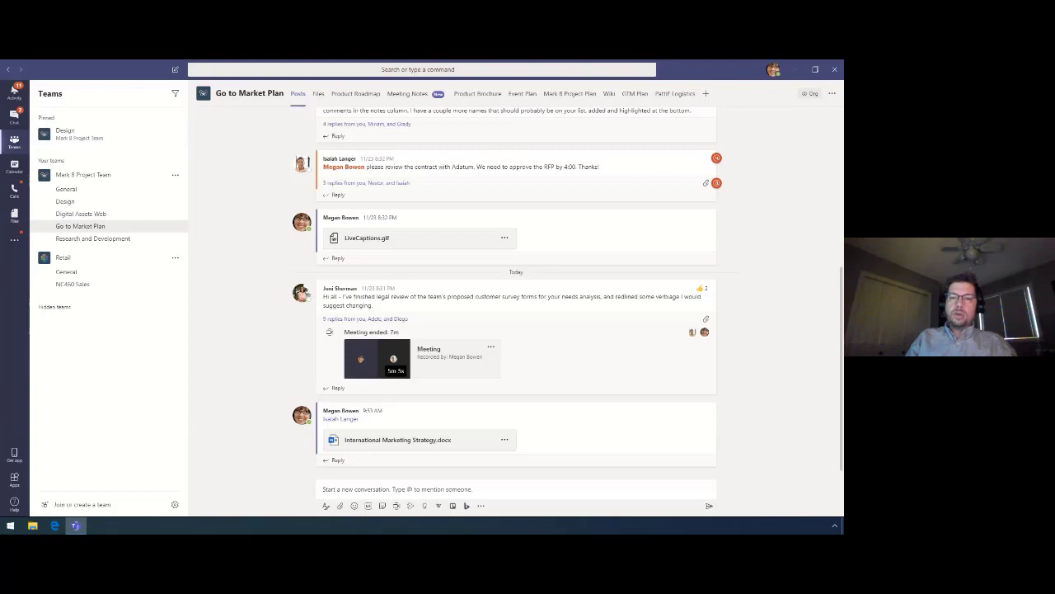
Make International Marketing Strategy.docx from the Go to Market Plan channel's files a tab in that channel.
{"action": "left_click", "coordinate": [318, 93]}
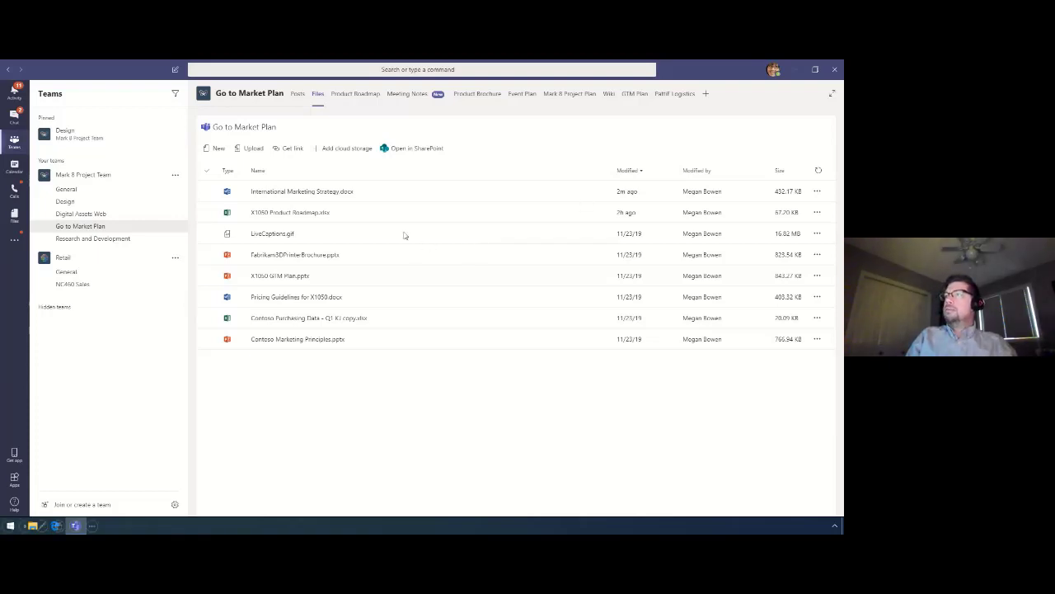
{"action": "right_click", "coordinate": [324, 193]}
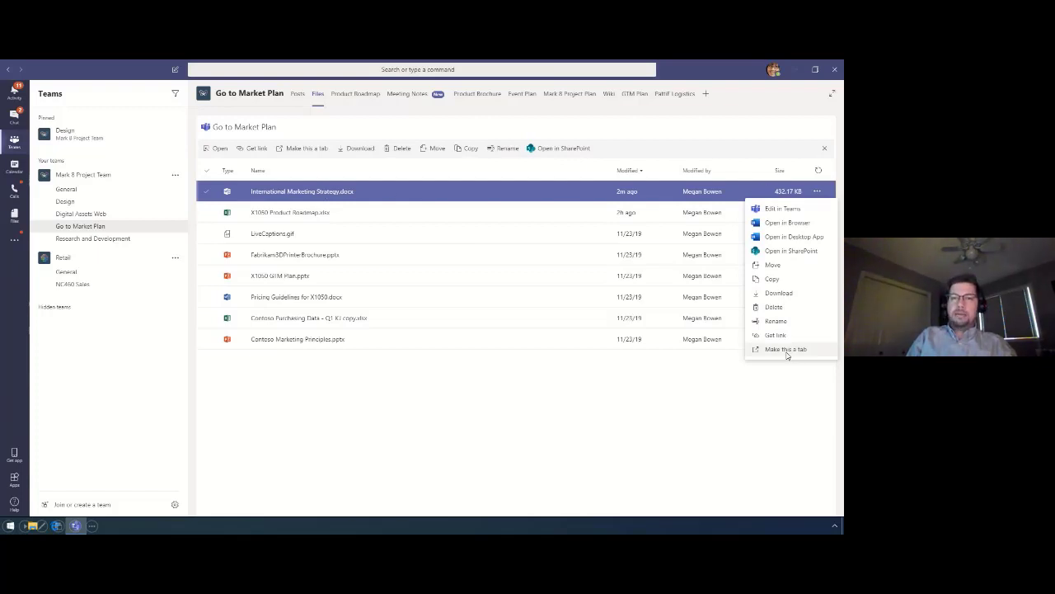
{"action": "left_click", "coordinate": [786, 349]}
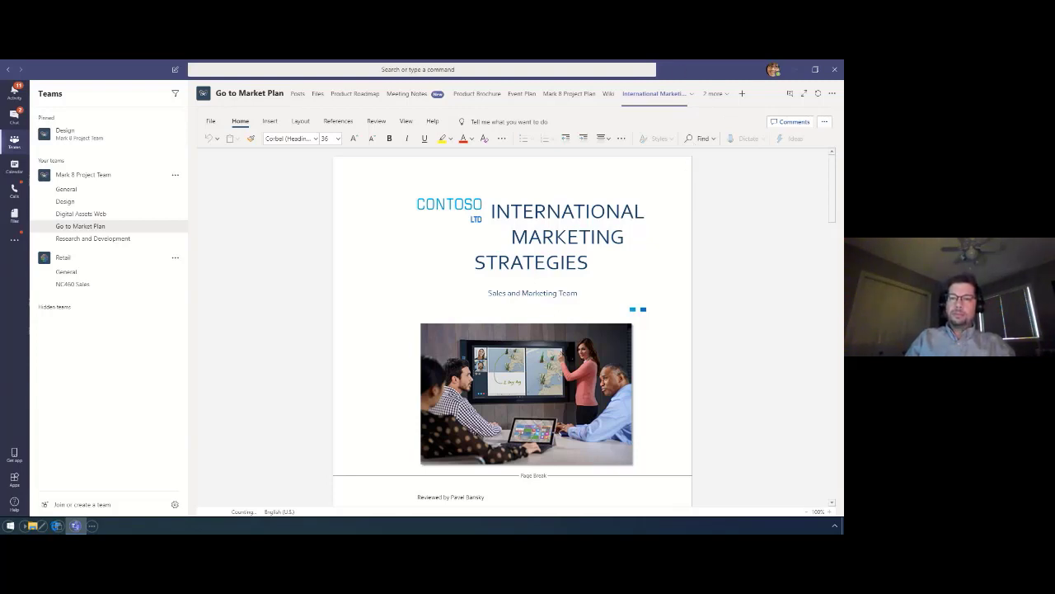
Examine the Website Analytics page of the Research and Development channel's Power BI report, including the options for the visits-by-page chart.
{"action": "left_click", "coordinate": [106, 240]}
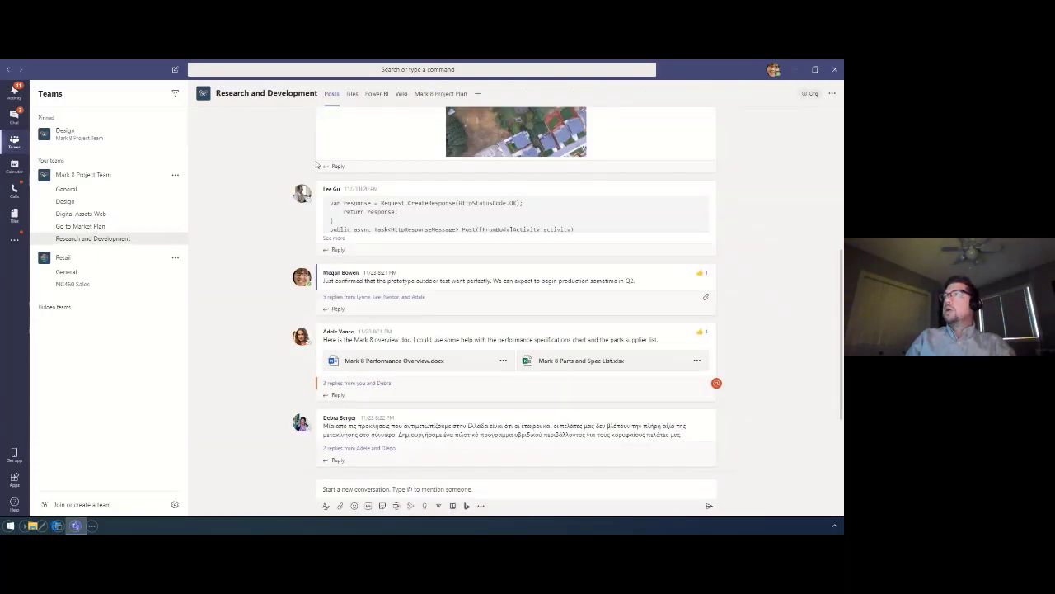
{"action": "left_click", "coordinate": [377, 94]}
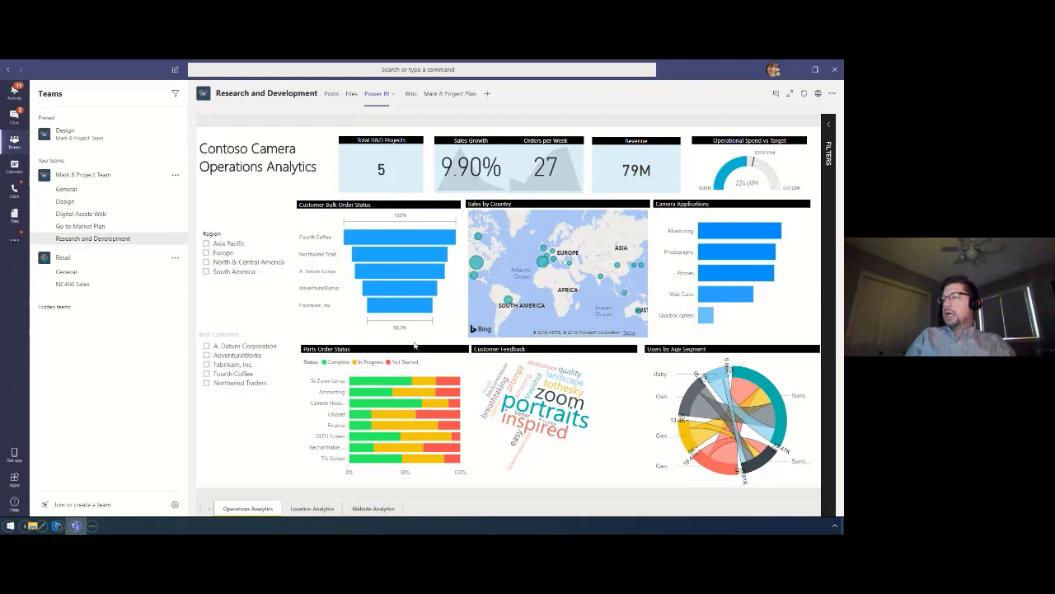
{"action": "left_click", "coordinate": [373, 509]}
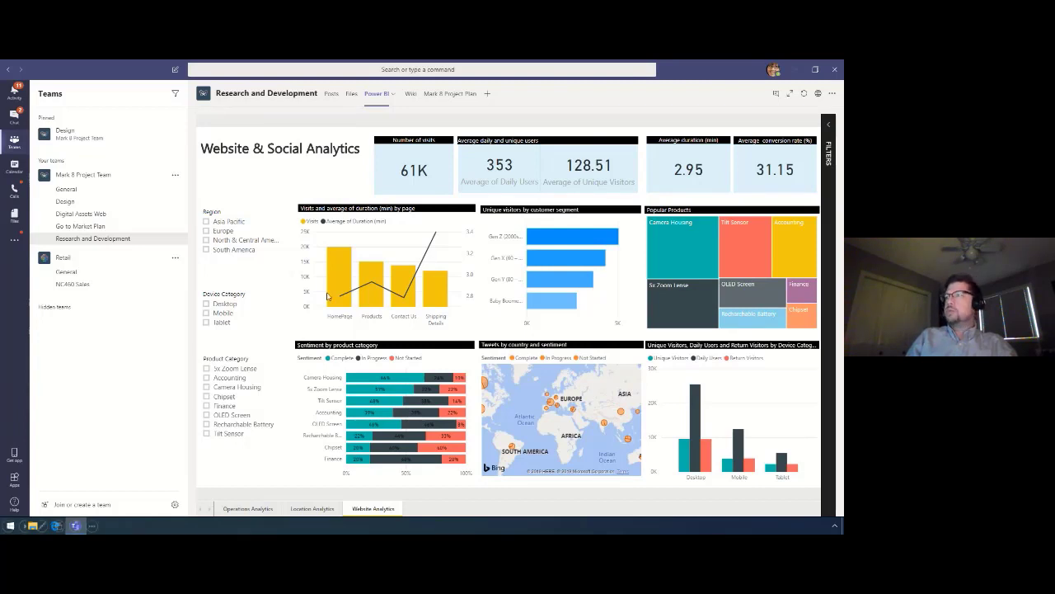
{"action": "mouse_move", "coordinate": [346, 268]}
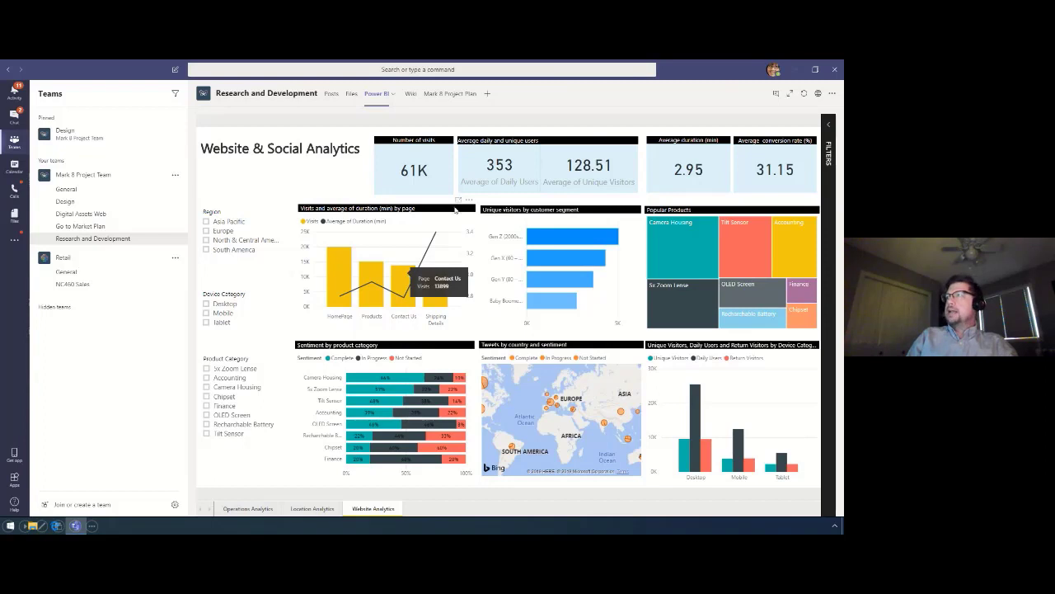
{"action": "left_click", "coordinate": [470, 201]}
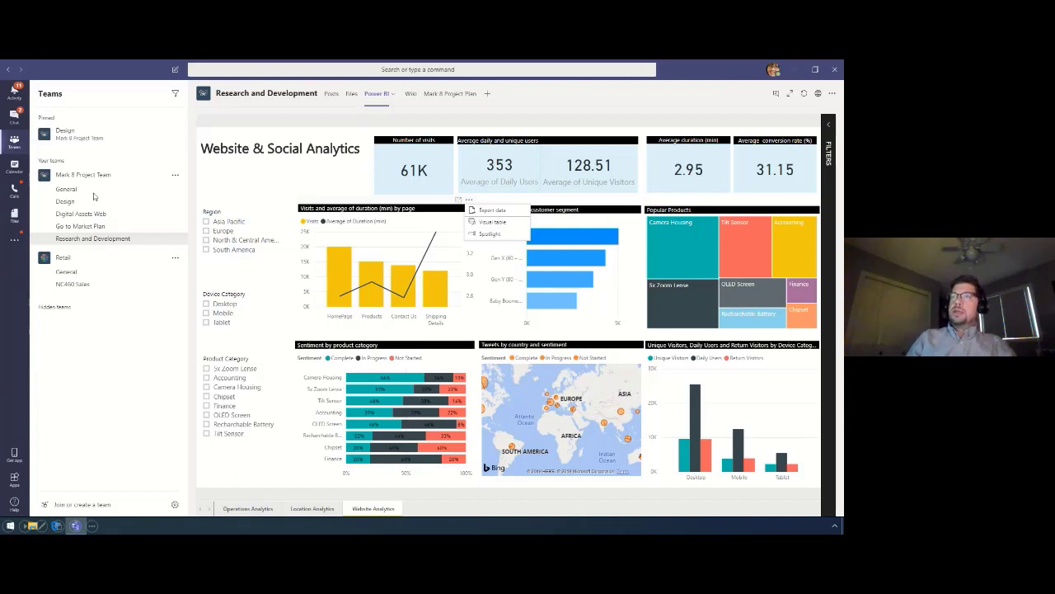
View the Trello Welcome Board in the Mark 8 Project Team's General channel and the actions available for its Blocked list.
{"action": "left_click", "coordinate": [66, 190]}
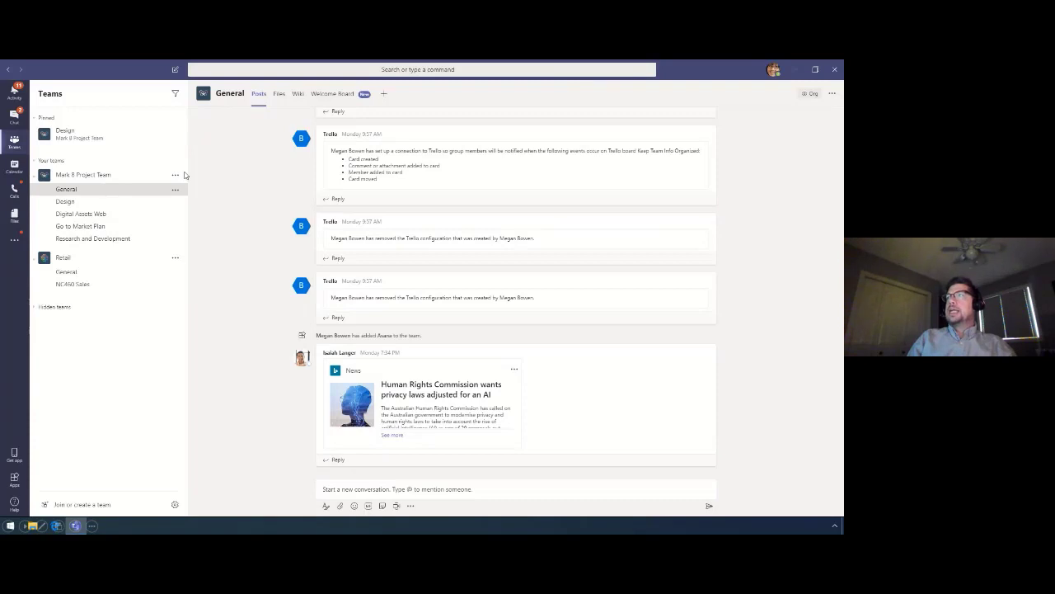
{"action": "left_click", "coordinate": [338, 95]}
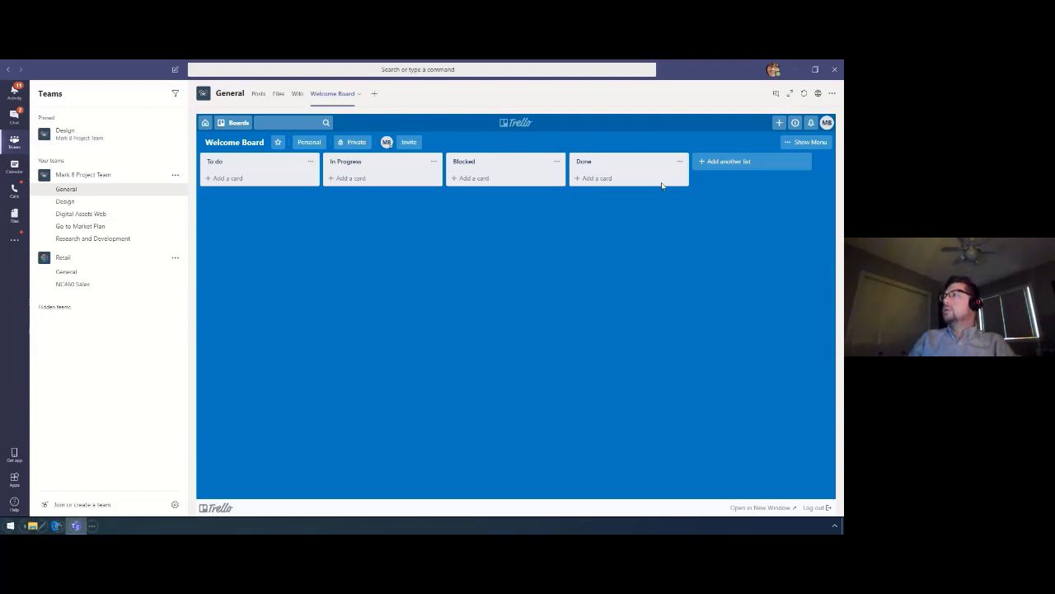
{"action": "left_click", "coordinate": [558, 162]}
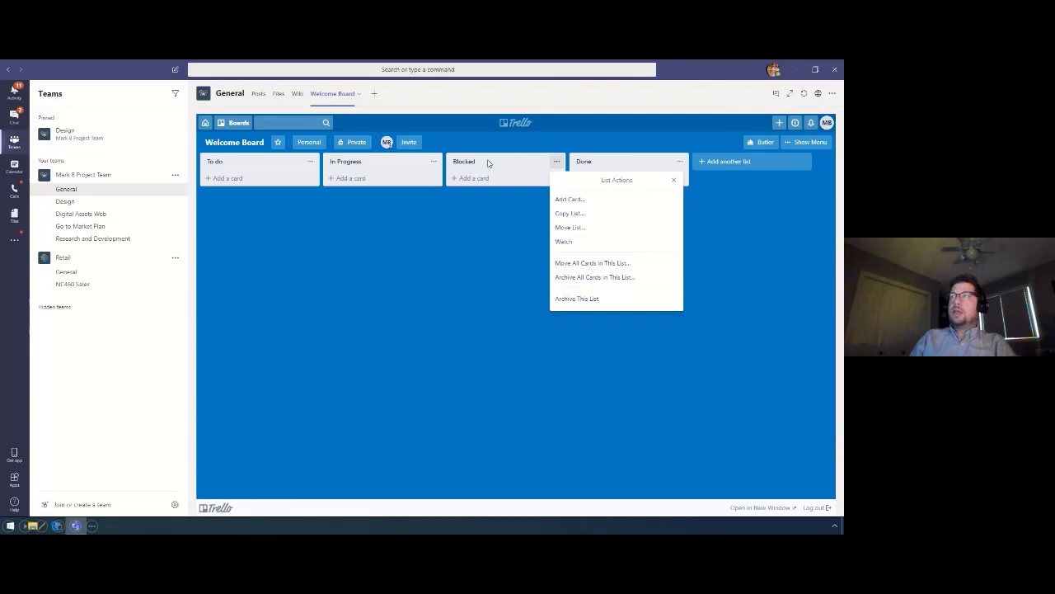
Post a message in the General channel mentioning General: "let's use this space to communicate on the Trello board.".
{"action": "left_click", "coordinate": [258, 94]}
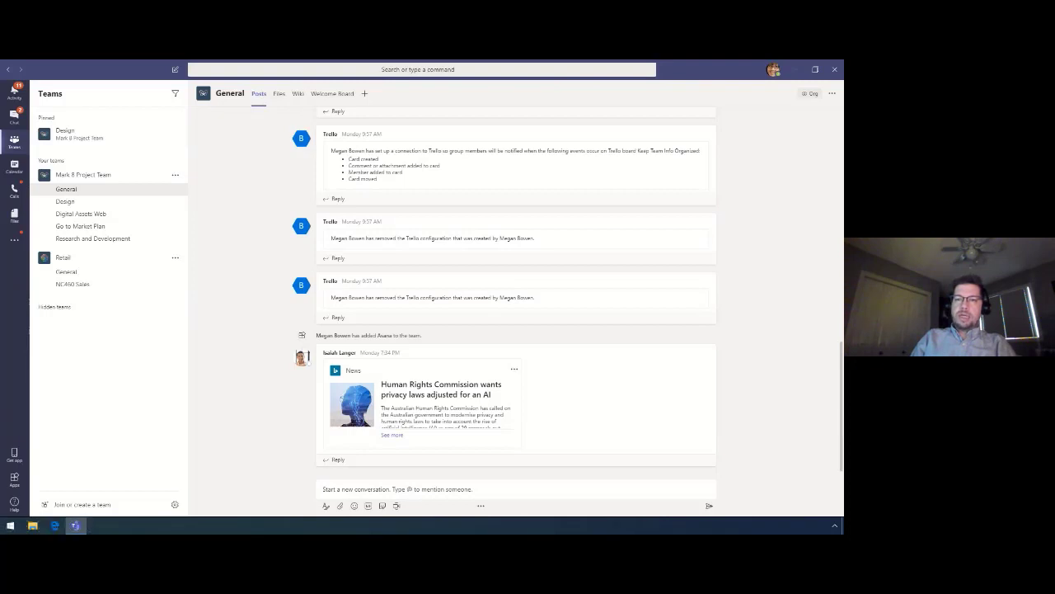
{"action": "left_click", "coordinate": [356, 493]}
{"action": "type", "text": "@General"}
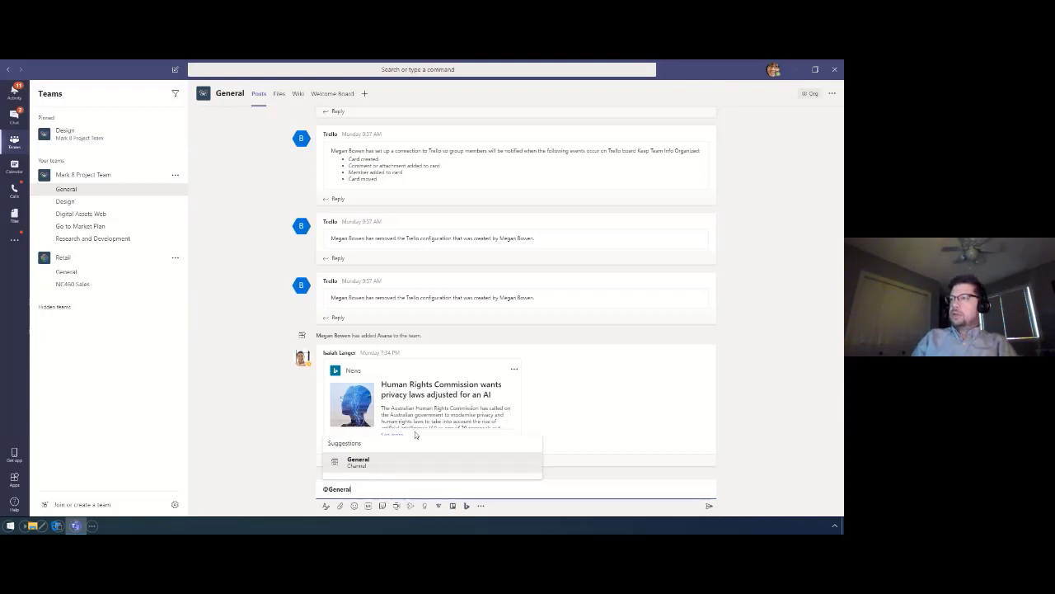
{"action": "left_click", "coordinate": [364, 473]}
{"action": "type", "text": "let's use this space to communicate"}
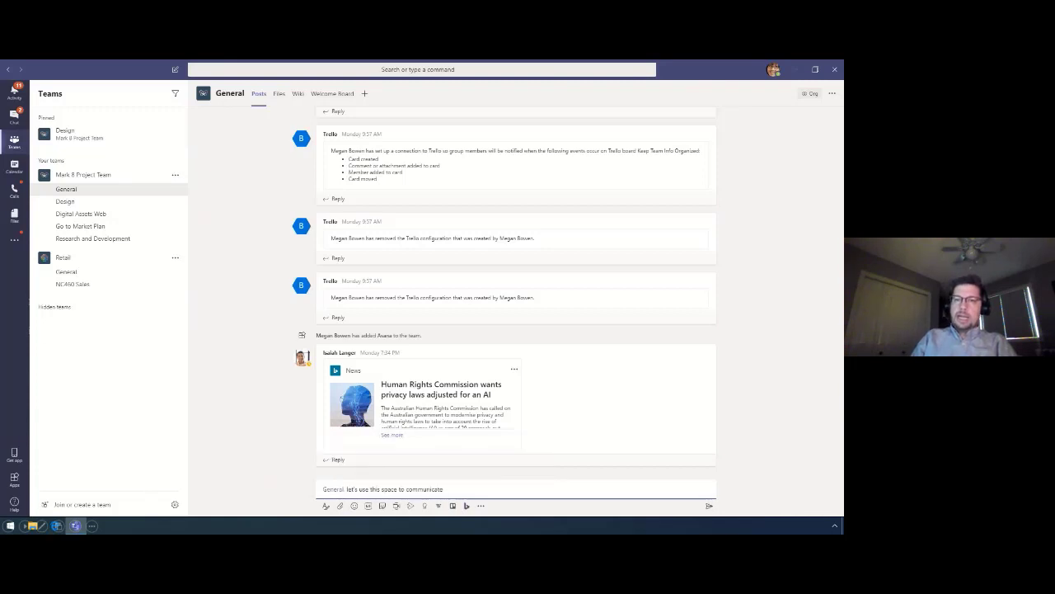
{"action": "type", "text": " on the Trello board."}
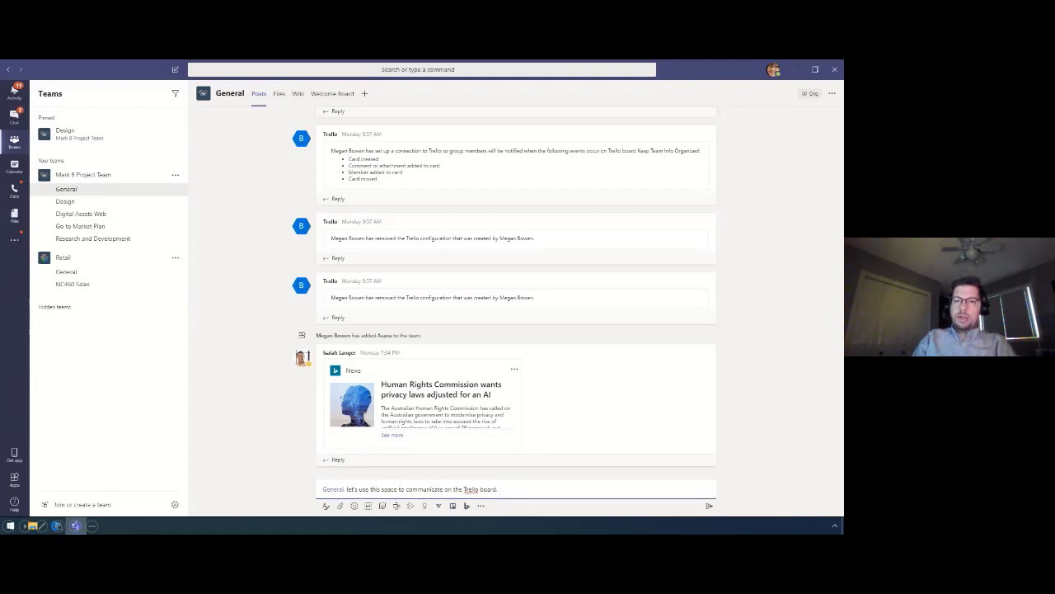
{"action": "left_click", "coordinate": [709, 505]}
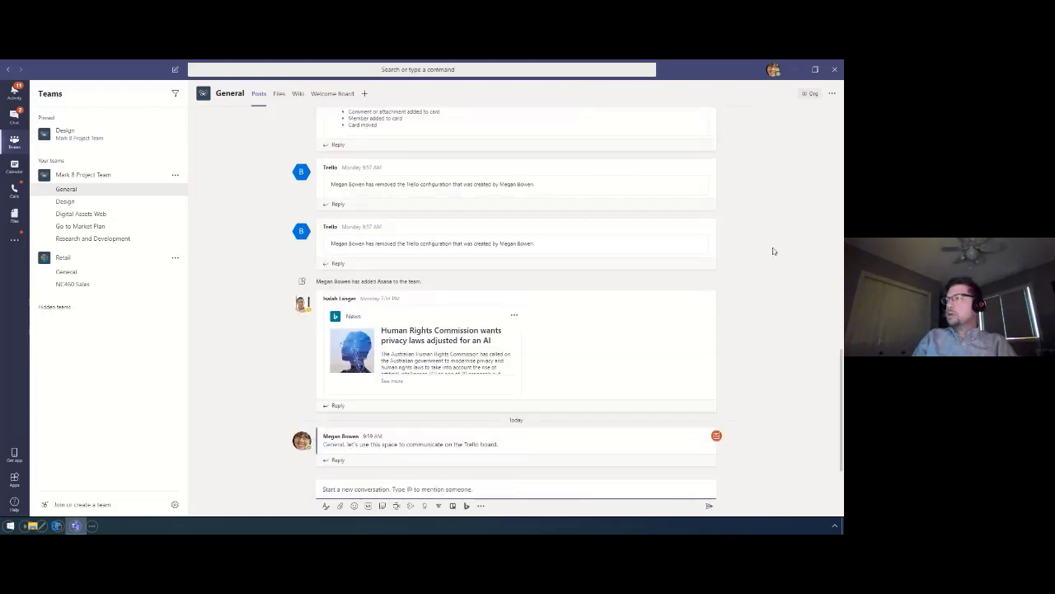
Review the connectors configured for the General channel, expanding the Bing News configuration.
{"action": "scroll", "coordinate": [840, 154], "scroll_direction": "up", "scroll_amount": 5}
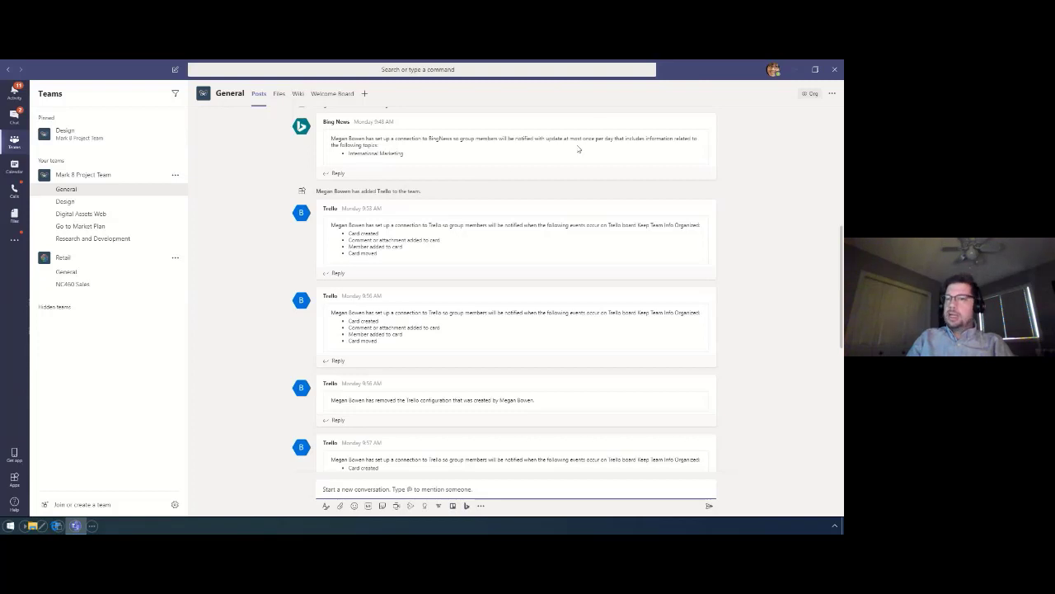
{"action": "left_click", "coordinate": [833, 95]}
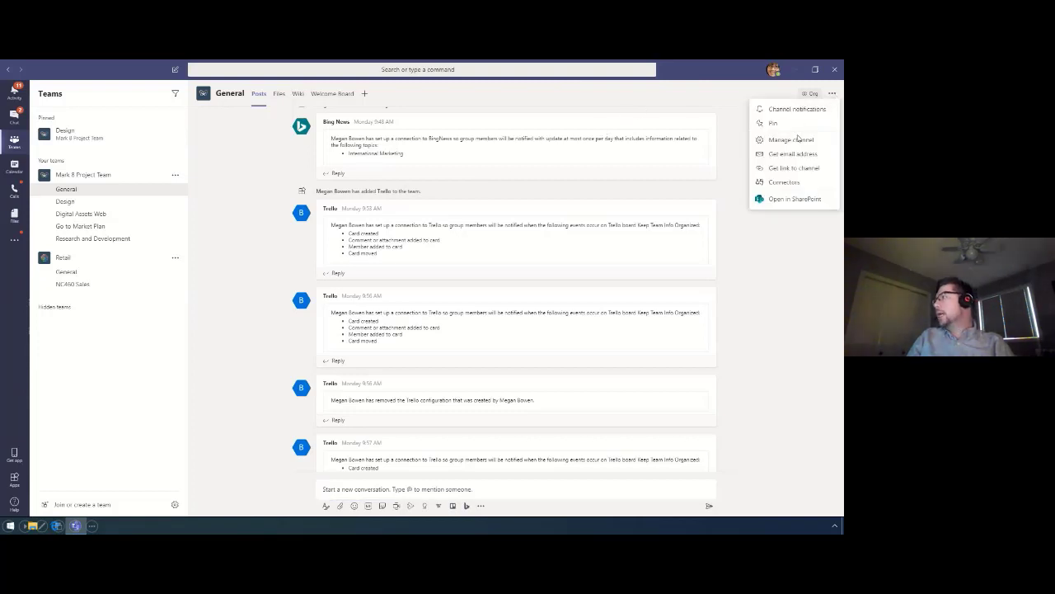
{"action": "left_click", "coordinate": [782, 188]}
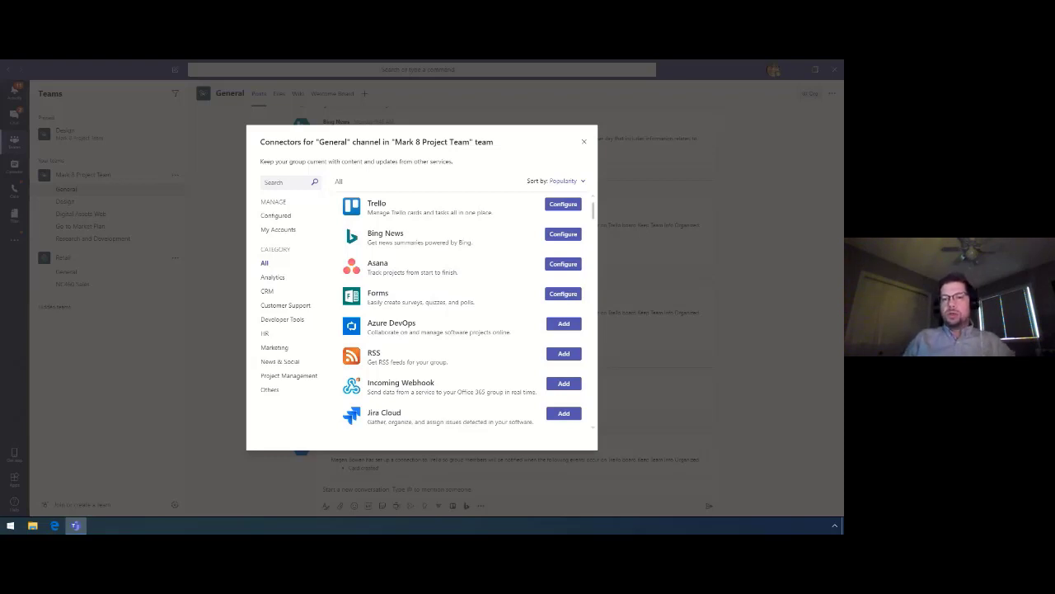
{"action": "left_click", "coordinate": [278, 218]}
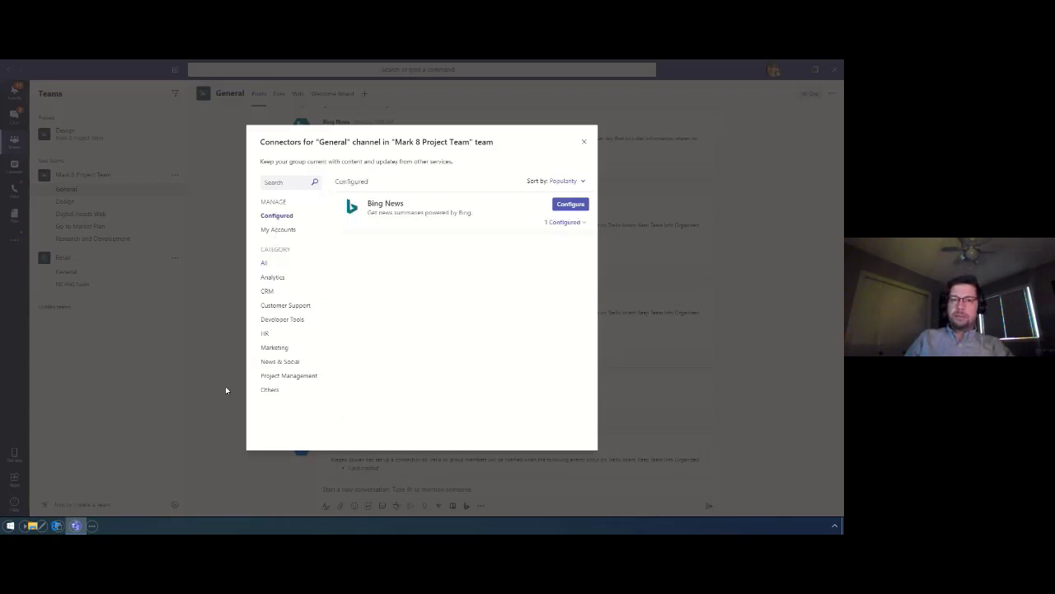
{"action": "left_click", "coordinate": [562, 223]}
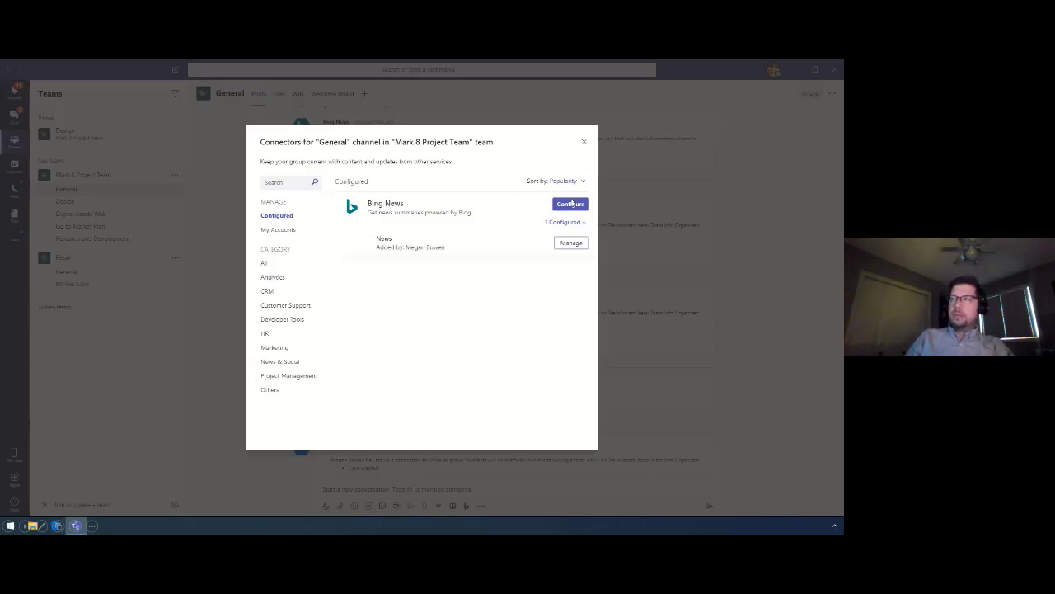
{"action": "left_click", "coordinate": [584, 142]}
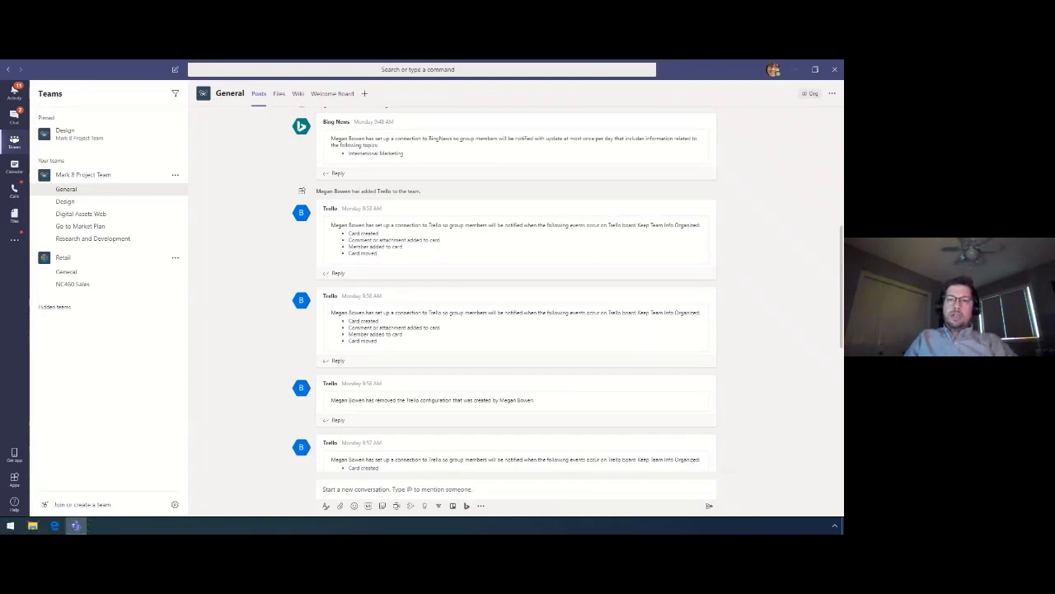
{"action": "left_click", "coordinate": [347, 68]}
{"action": "type", "text": "@News"}
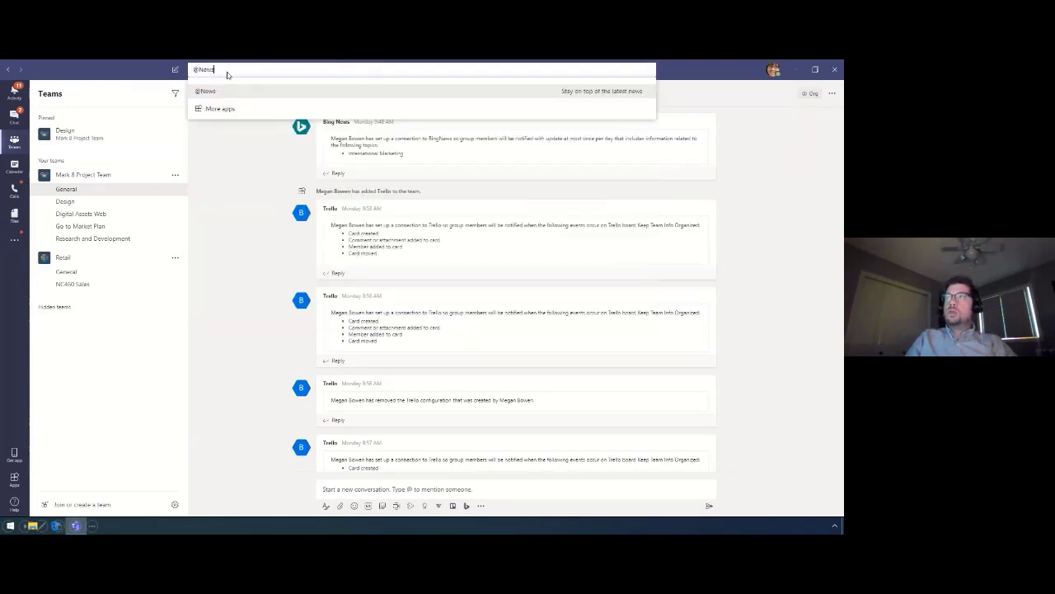
{"action": "key", "text": "Return"}
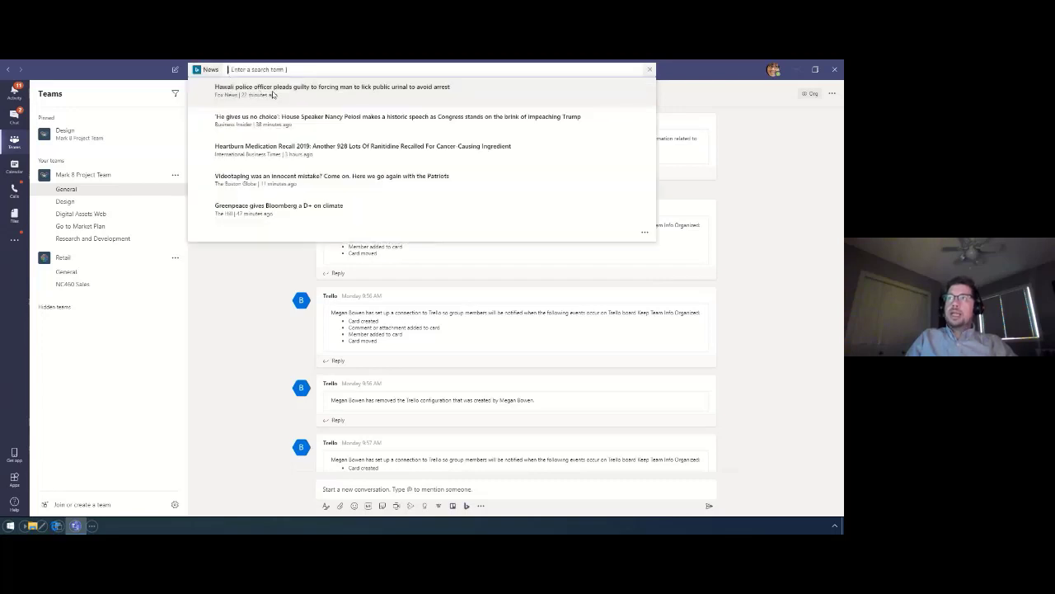
{"action": "type", "text": "AI"}
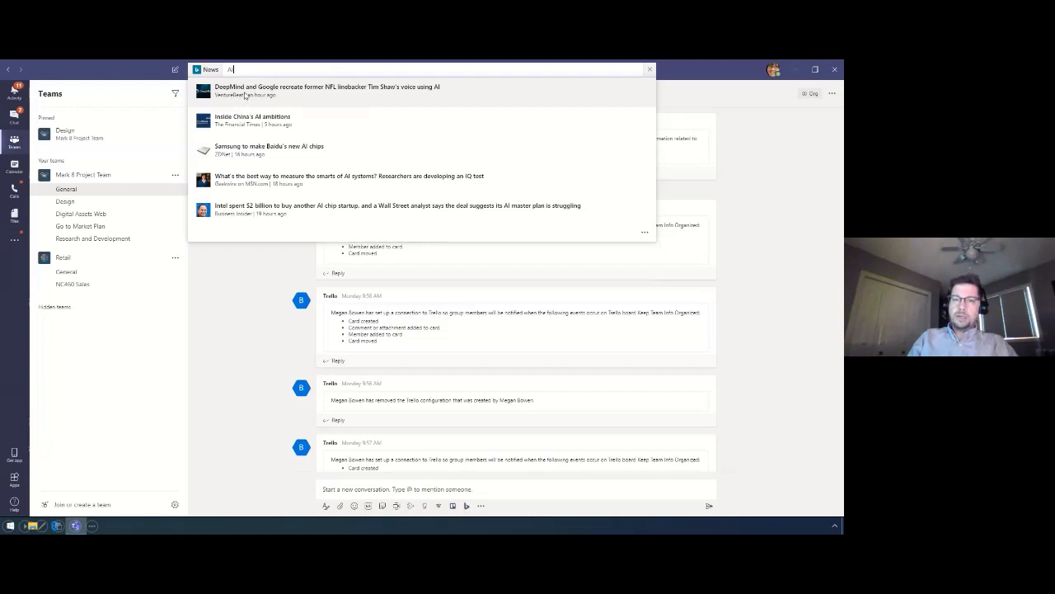
{"action": "left_click", "coordinate": [244, 95]}
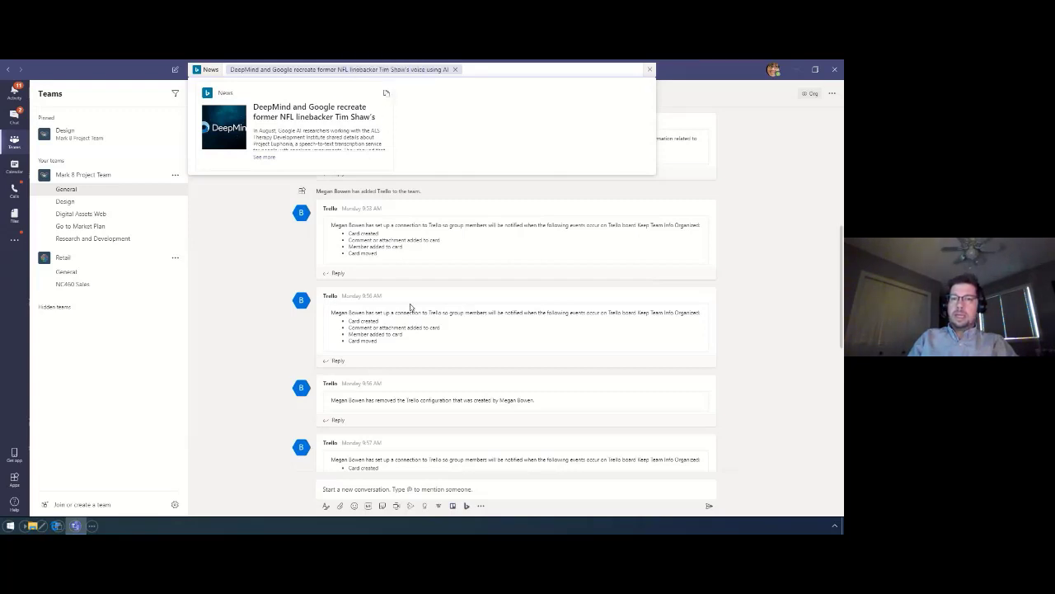
{"action": "left_click", "coordinate": [384, 493]}
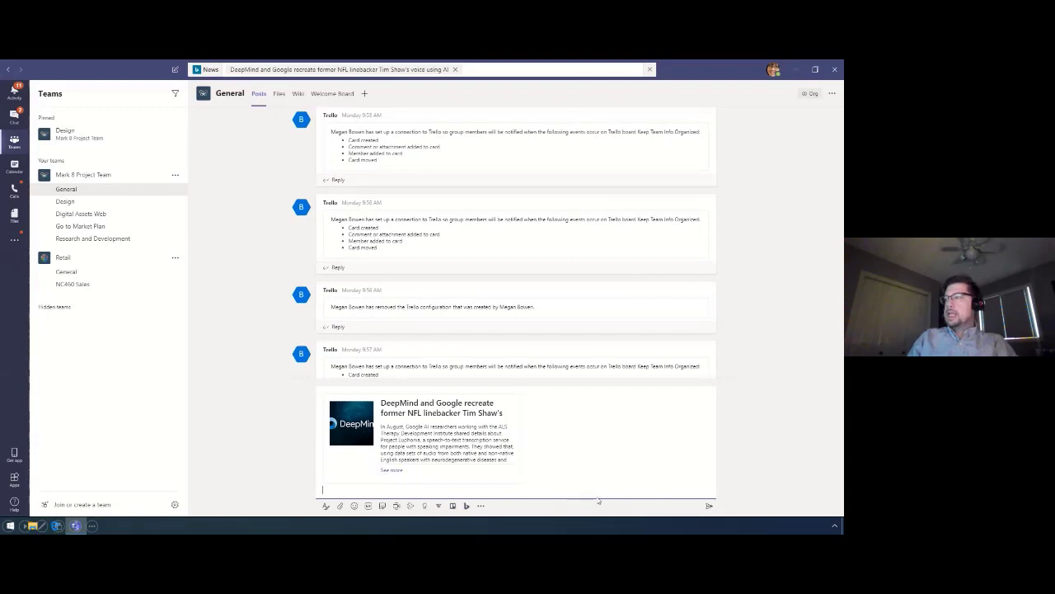
{"action": "left_click", "coordinate": [708, 506]}
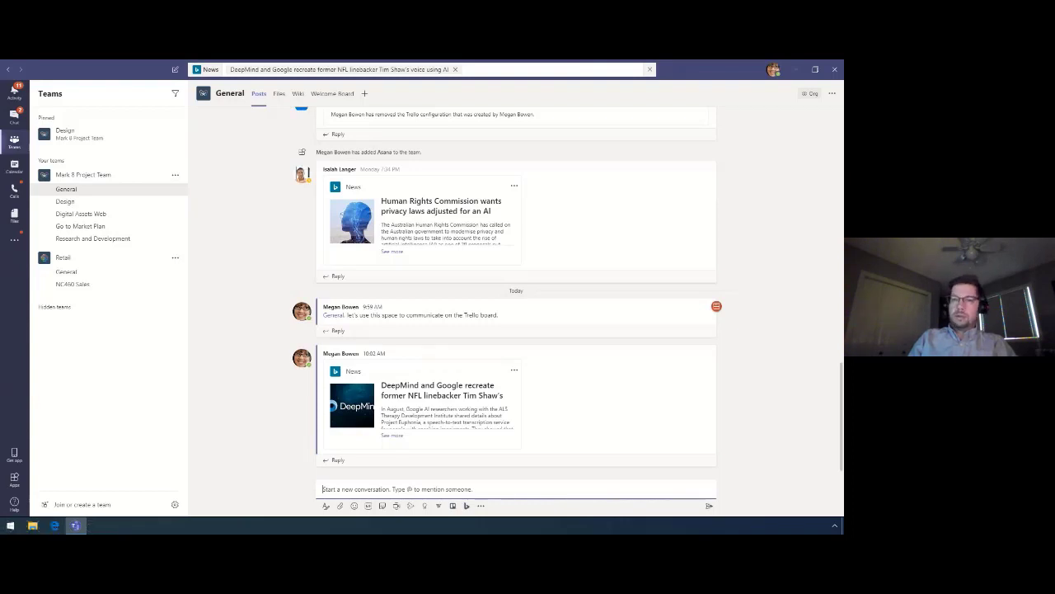
{"action": "left_click", "coordinate": [14, 240]}
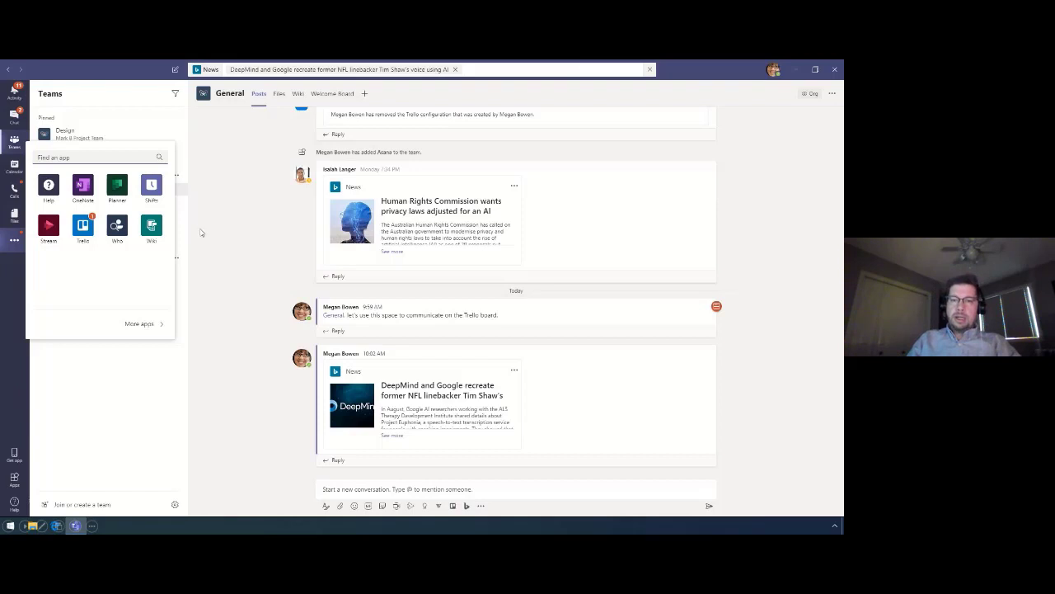
{"action": "left_click", "coordinate": [82, 229]}
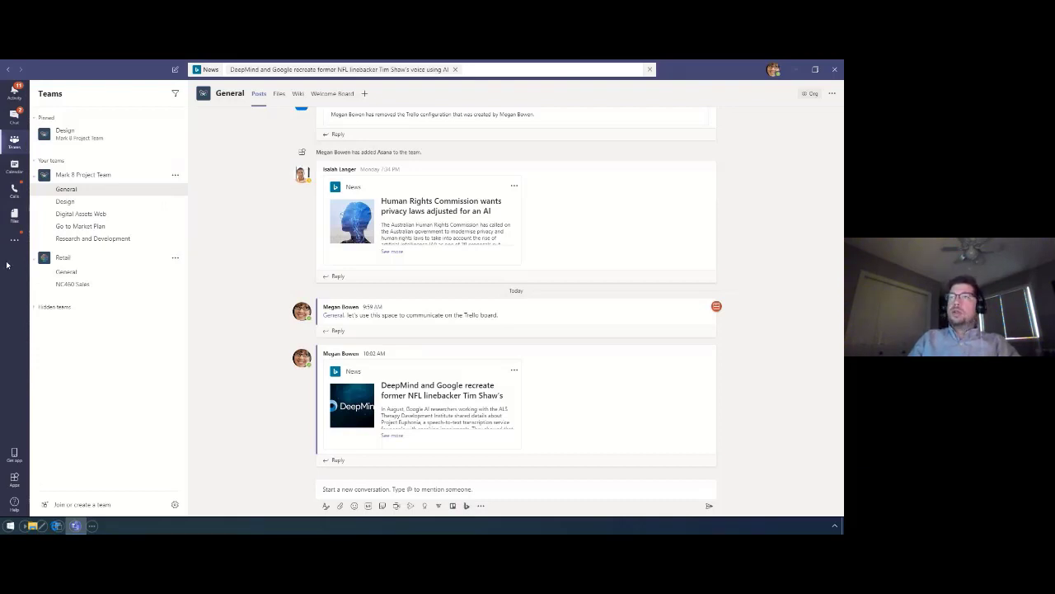
Find the Praise app for a new post in the Go to Market Plan channel and look over its badges.
{"action": "left_click", "coordinate": [103, 230]}
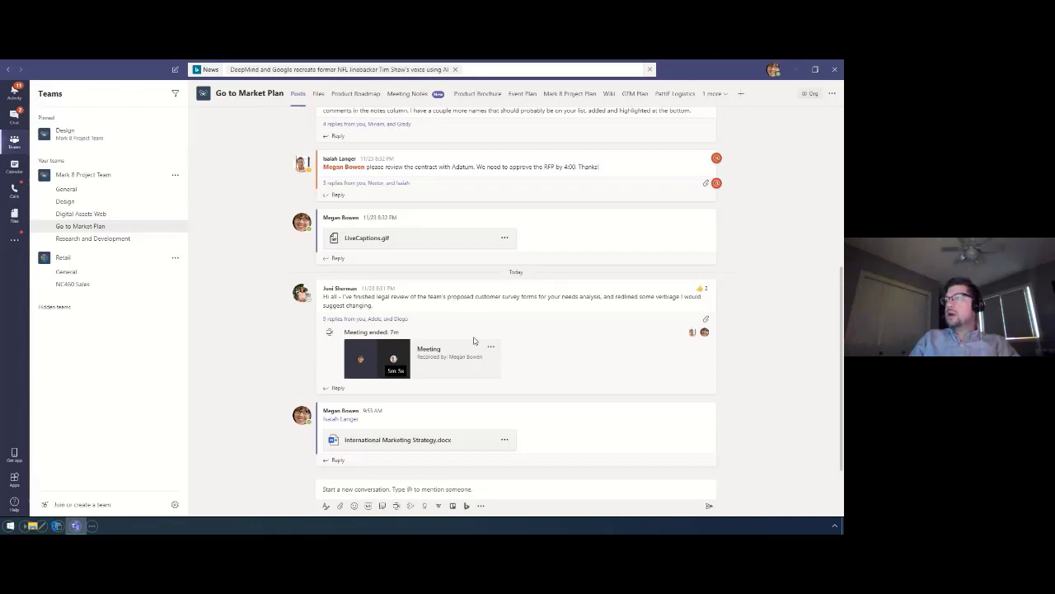
{"action": "left_click", "coordinate": [481, 505]}
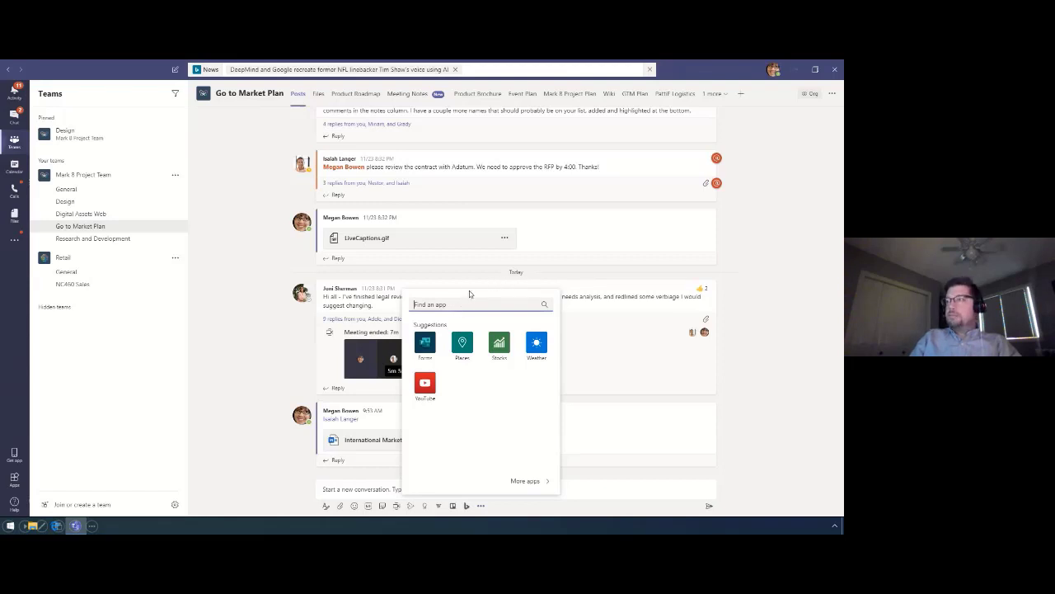
{"action": "type", "text": "Praise"}
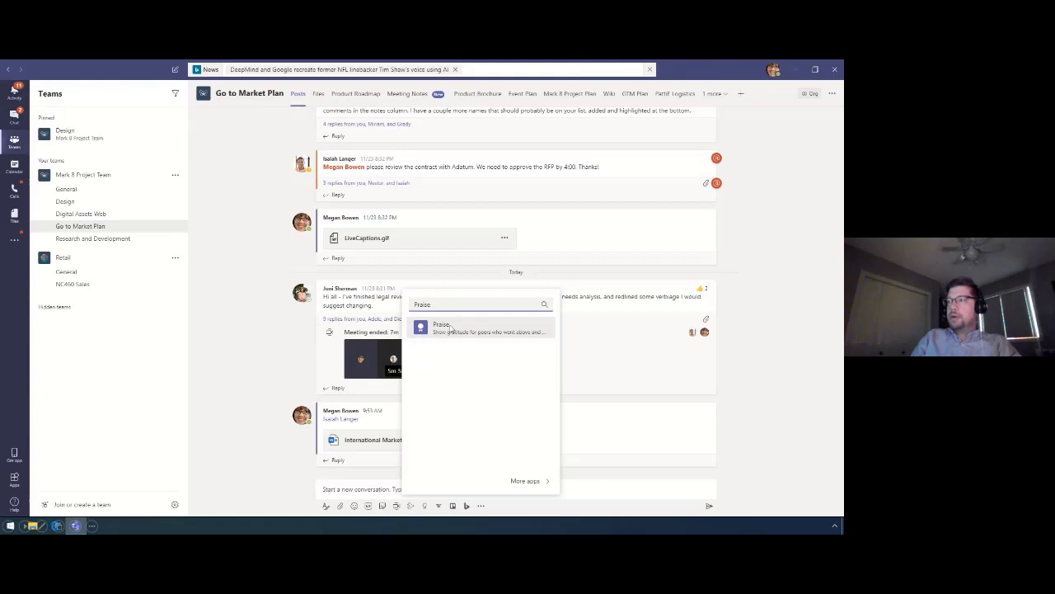
{"action": "left_click", "coordinate": [454, 328]}
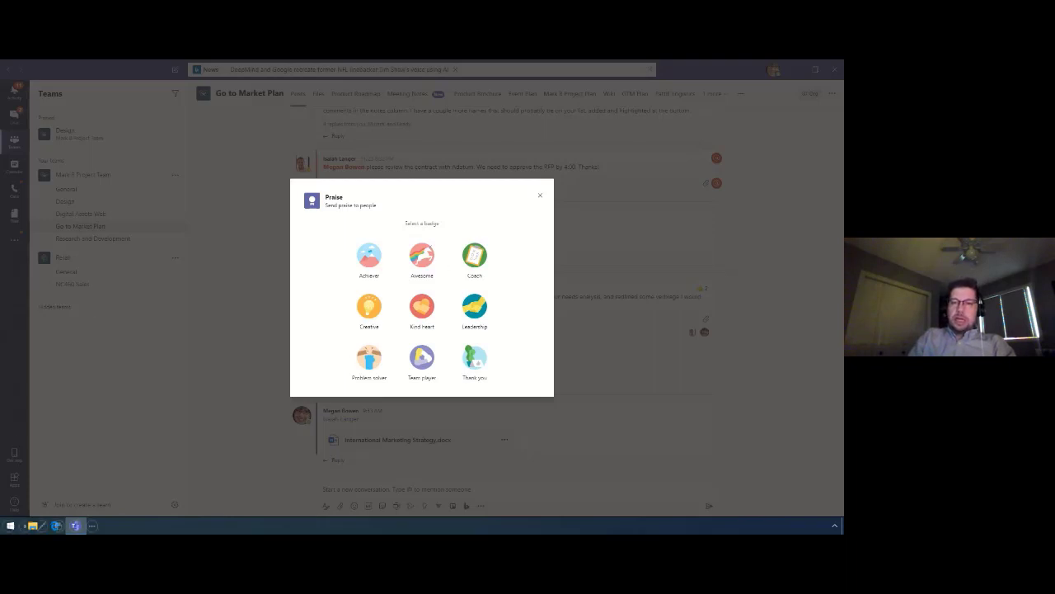
{"action": "left_click", "coordinate": [538, 195]}
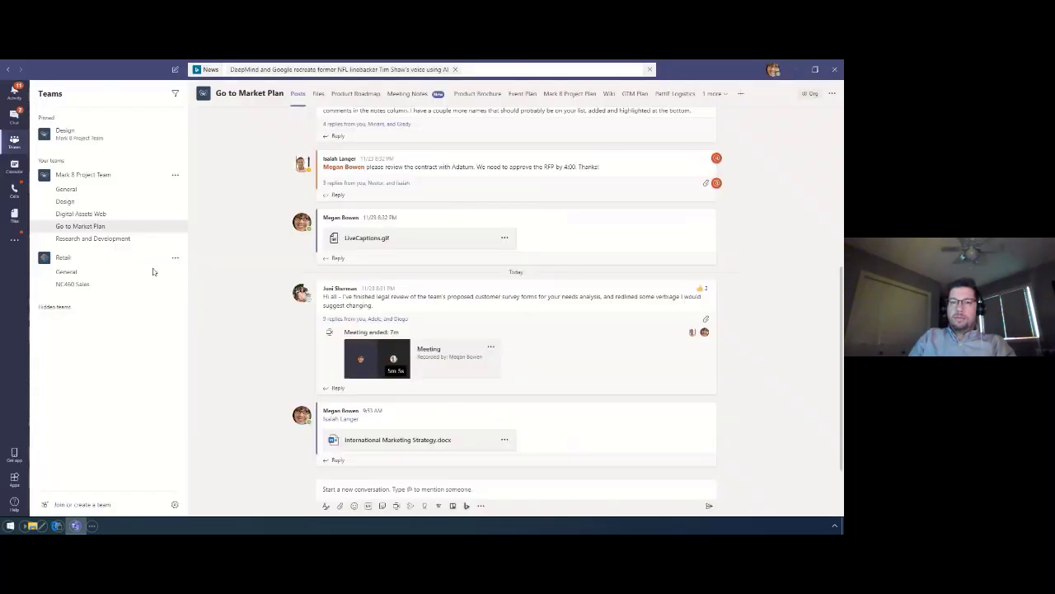
Browse the full catalog of apps and services available for Teams.
{"action": "left_click", "coordinate": [15, 478]}
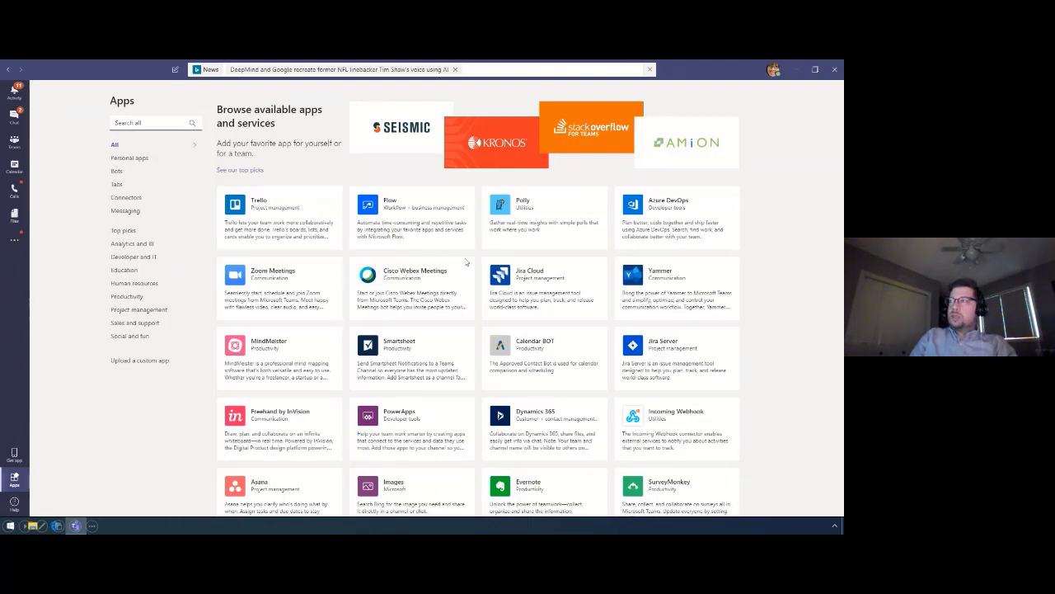
{"action": "scroll", "coordinate": [796, 309], "scroll_direction": "down", "scroll_amount": 1}
{"action": "scroll", "coordinate": [797, 311], "scroll_direction": "down", "scroll_amount": 1}
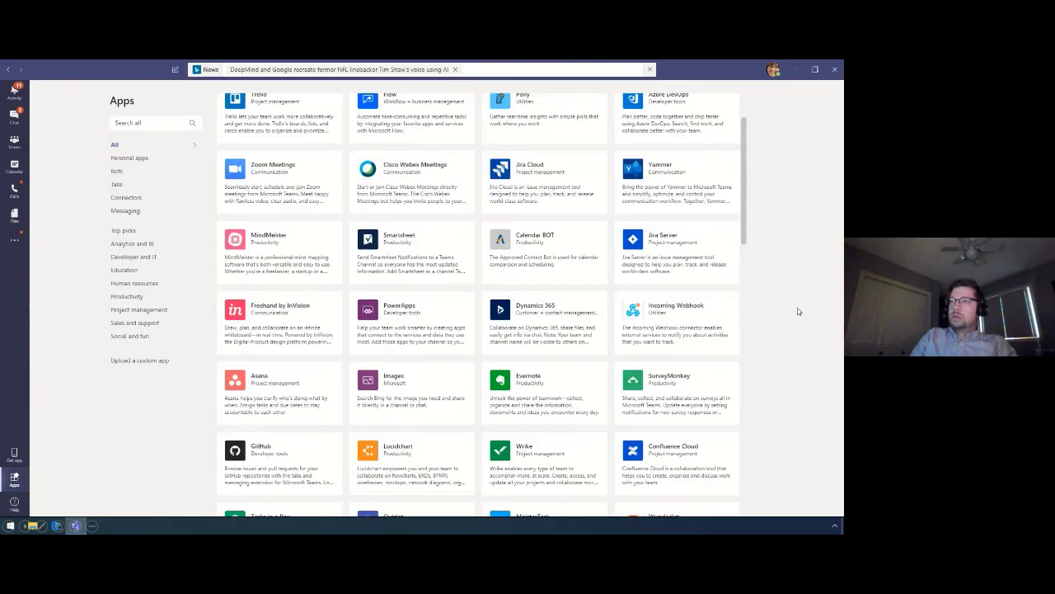
{"action": "scroll", "coordinate": [797, 311], "scroll_direction": "down", "scroll_amount": 10}
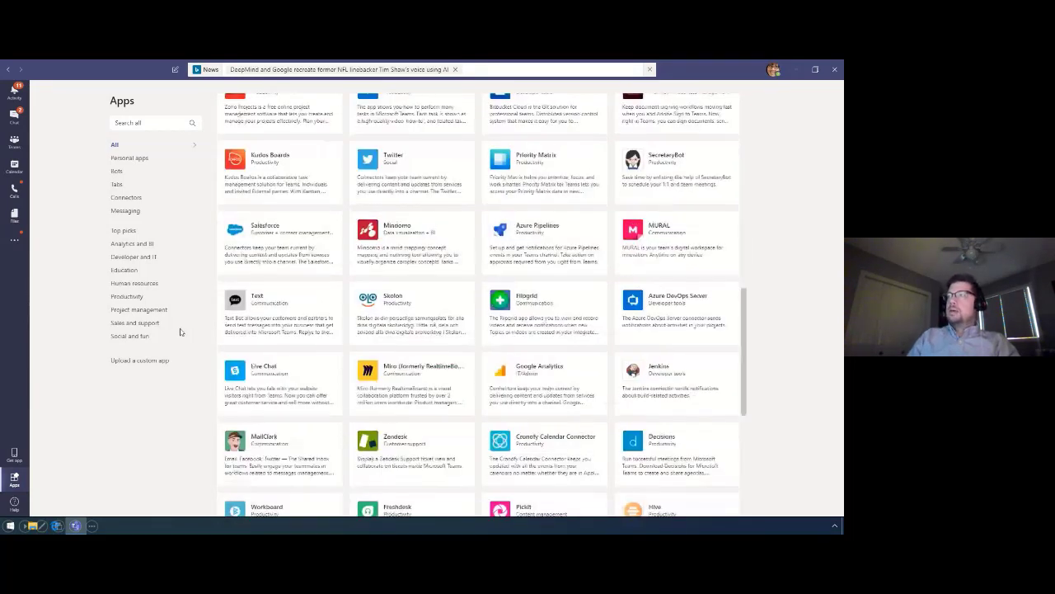
{"action": "scroll", "coordinate": [406, 330], "scroll_direction": "down", "scroll_amount": 10}
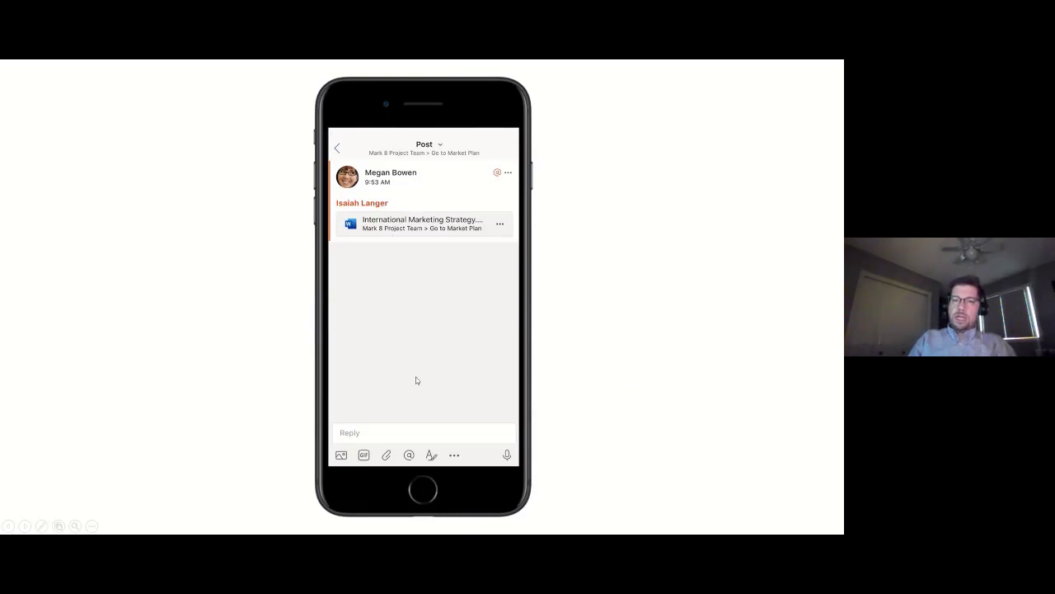
Add a thumbs-up reaction to the International Marketing Strategy post on the phone and return to the activity feed.
{"action": "left_click", "coordinate": [508, 174]}
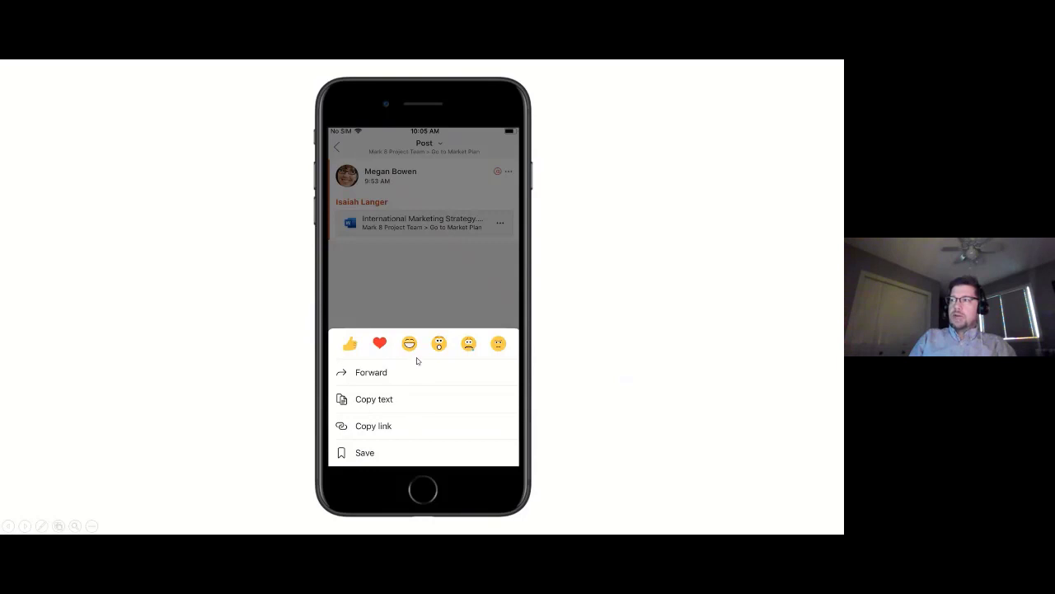
{"action": "left_click", "coordinate": [350, 345]}
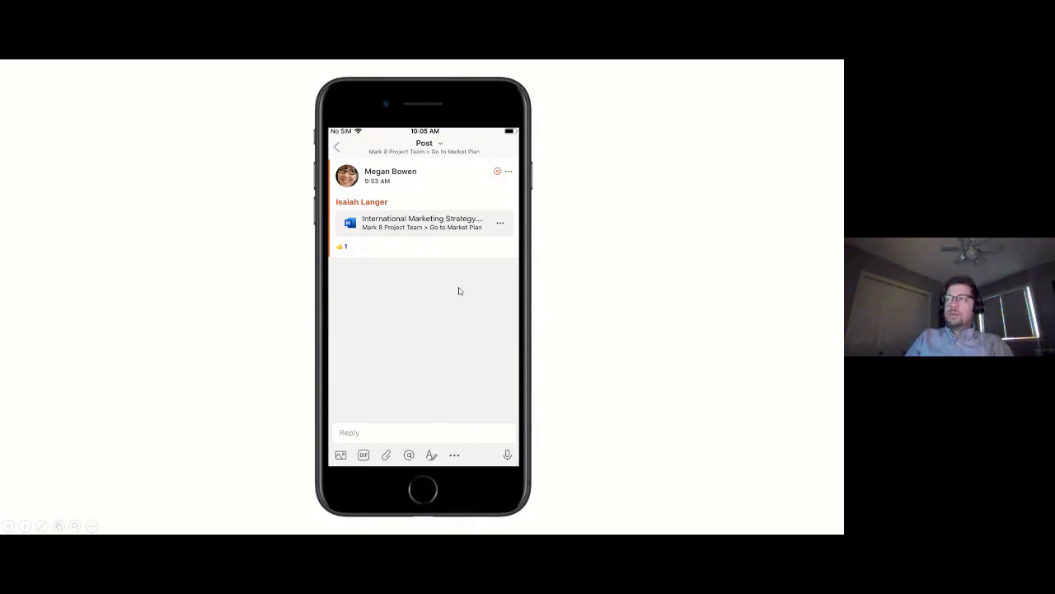
{"action": "left_click", "coordinate": [338, 148]}
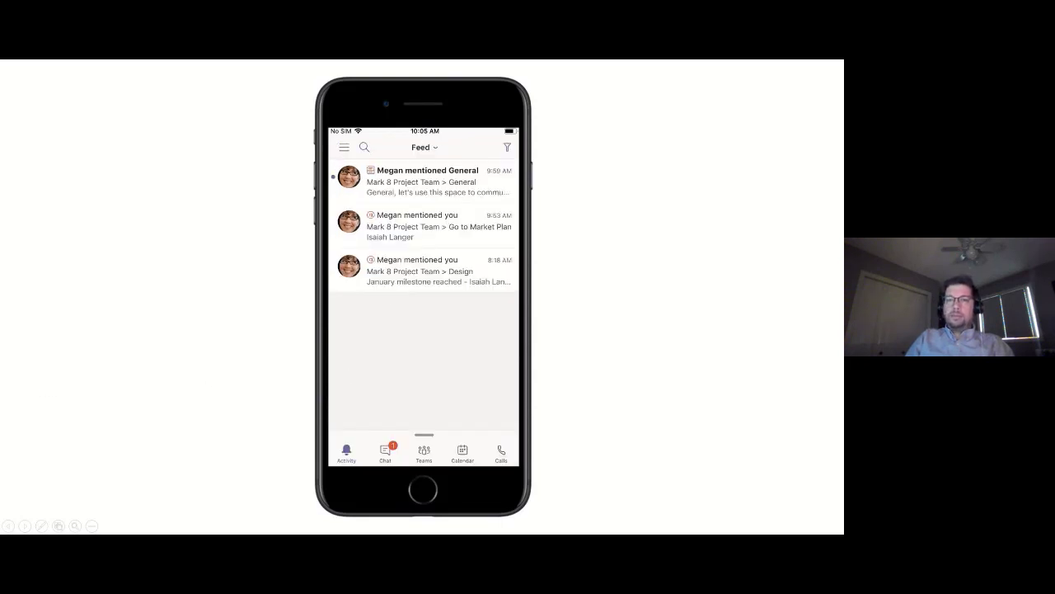
Look through the chats, teams, calendar and calls in the mobile app, and open the one-on-one chat about the International Marketing Campaign.
{"action": "left_click", "coordinate": [386, 456]}
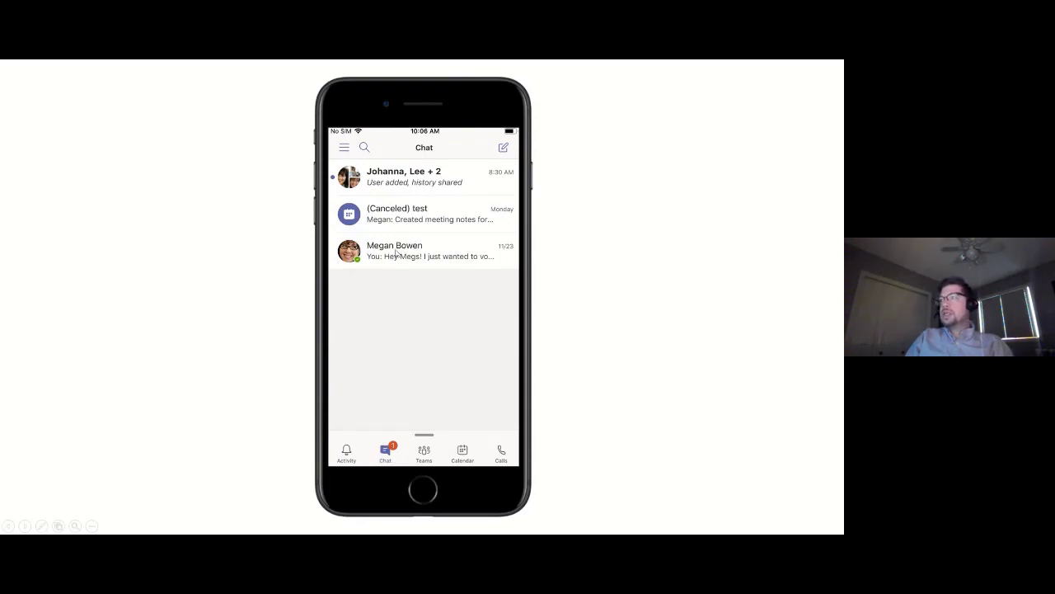
{"action": "left_click", "coordinate": [425, 456]}
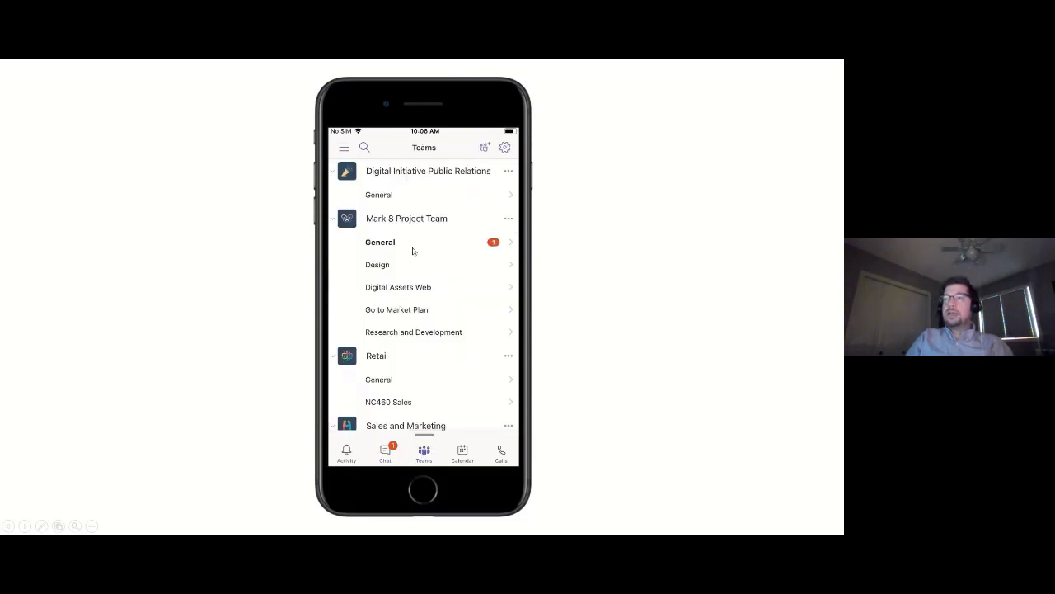
{"action": "left_click", "coordinate": [467, 455]}
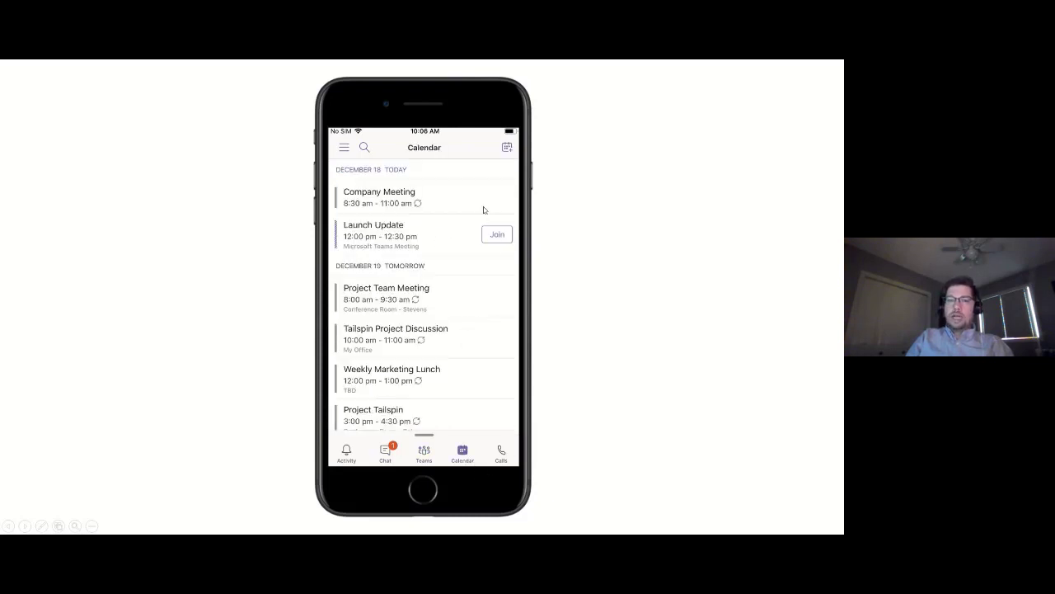
{"action": "left_click", "coordinate": [502, 453]}
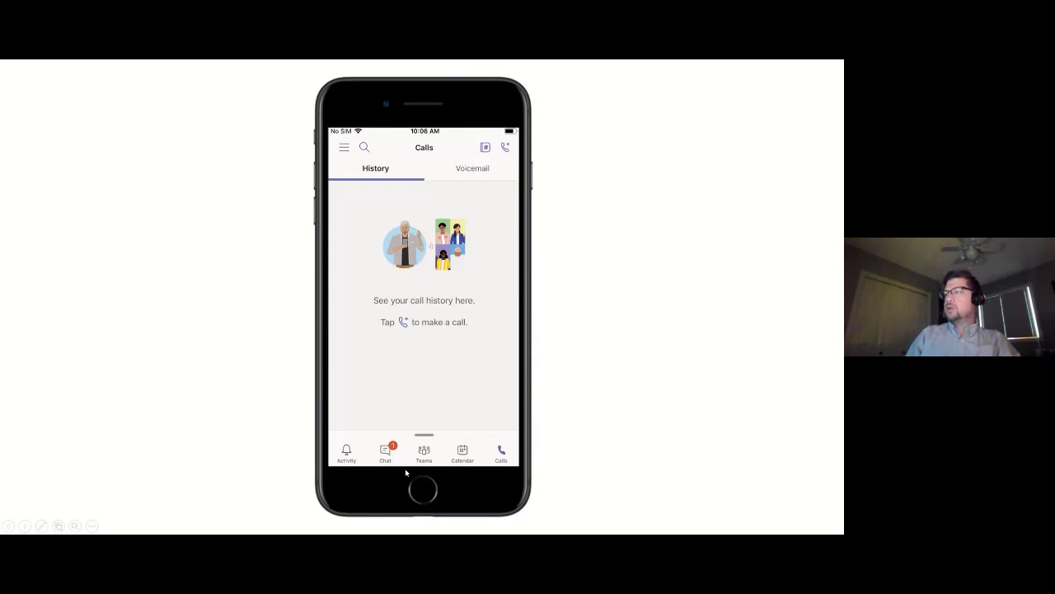
{"action": "left_click", "coordinate": [386, 453]}
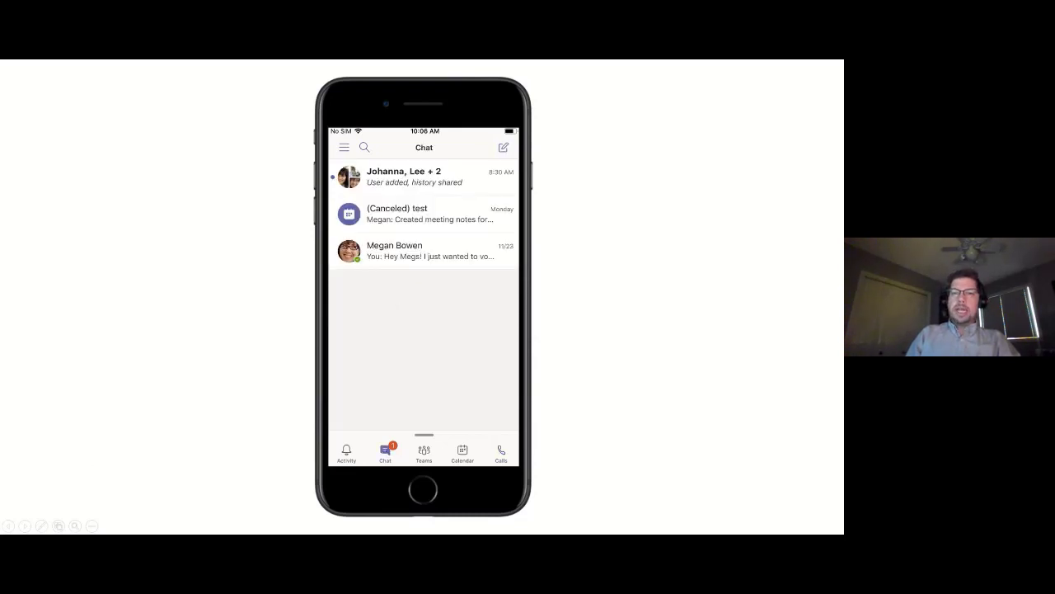
{"action": "left_click", "coordinate": [429, 250]}
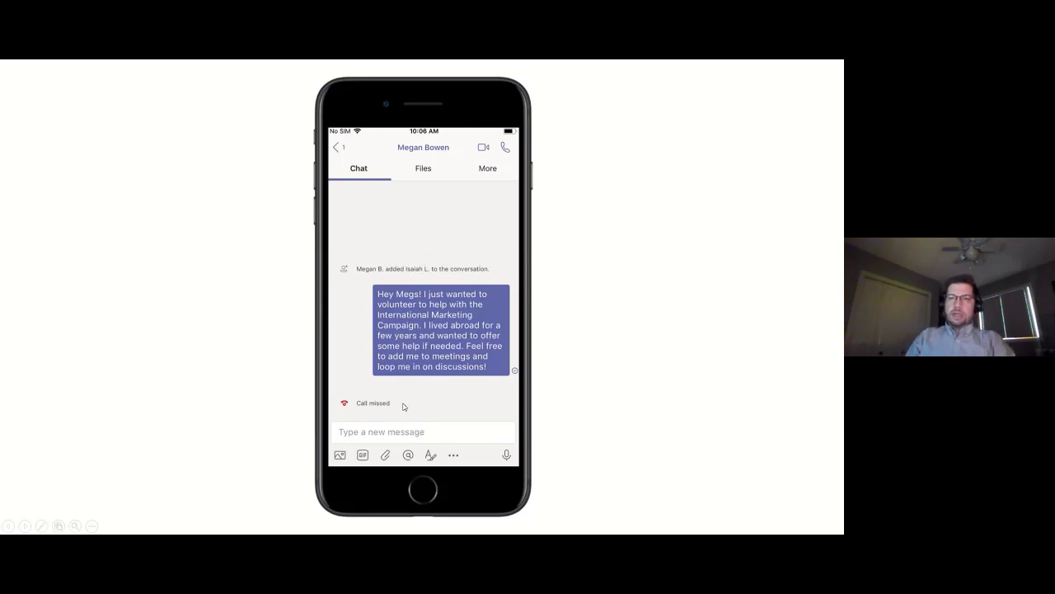
Switch to the same user's Windows desktop and join the Launch Update meeting from the calendar.
{"action": "left_click", "coordinate": [249, 328]}
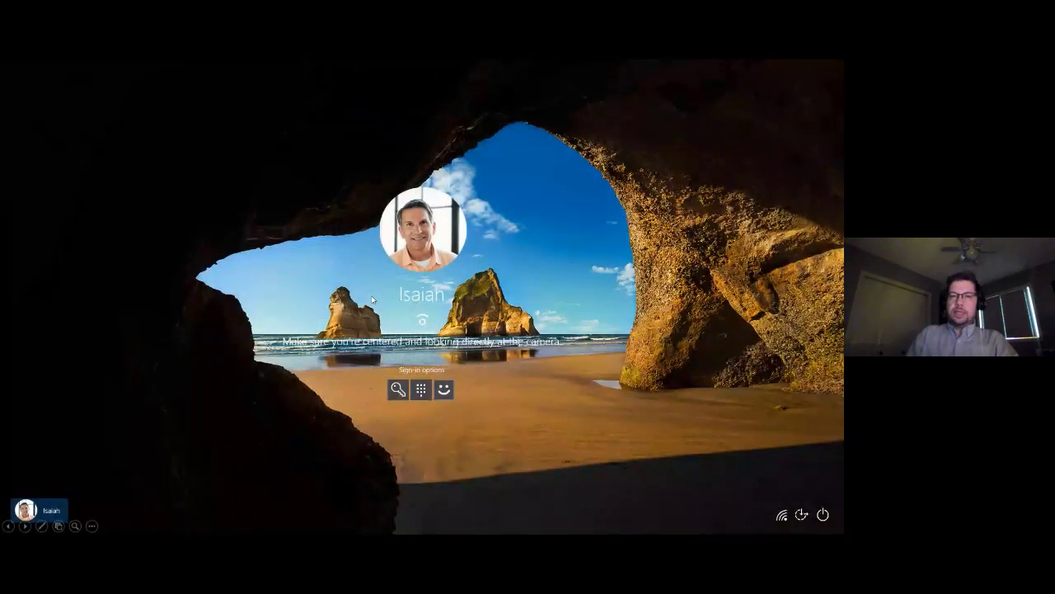
{"action": "left_click", "coordinate": [371, 295]}
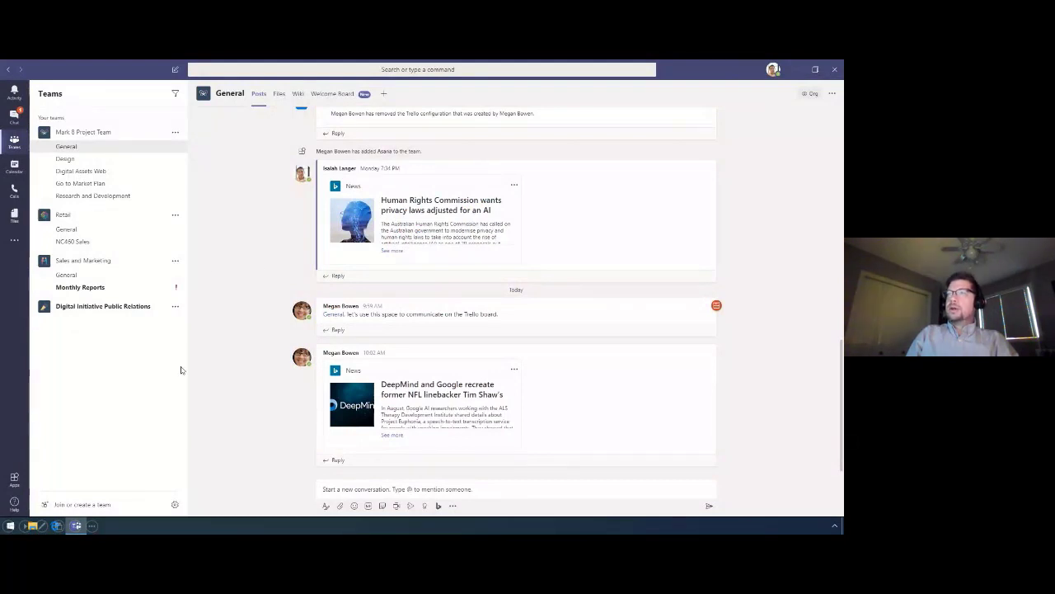
{"action": "left_click", "coordinate": [16, 171]}
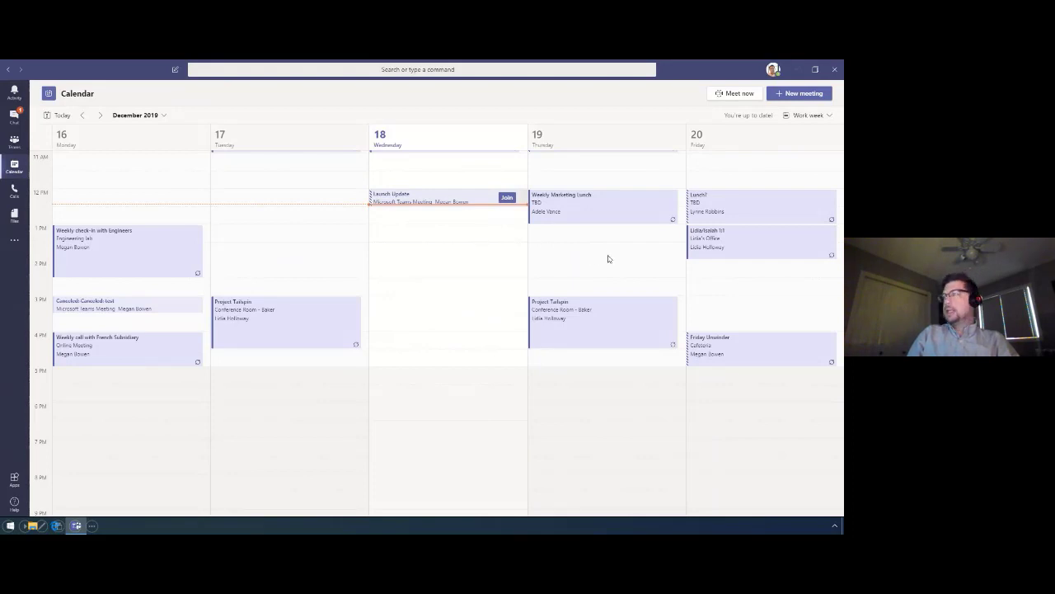
{"action": "left_click", "coordinate": [509, 198]}
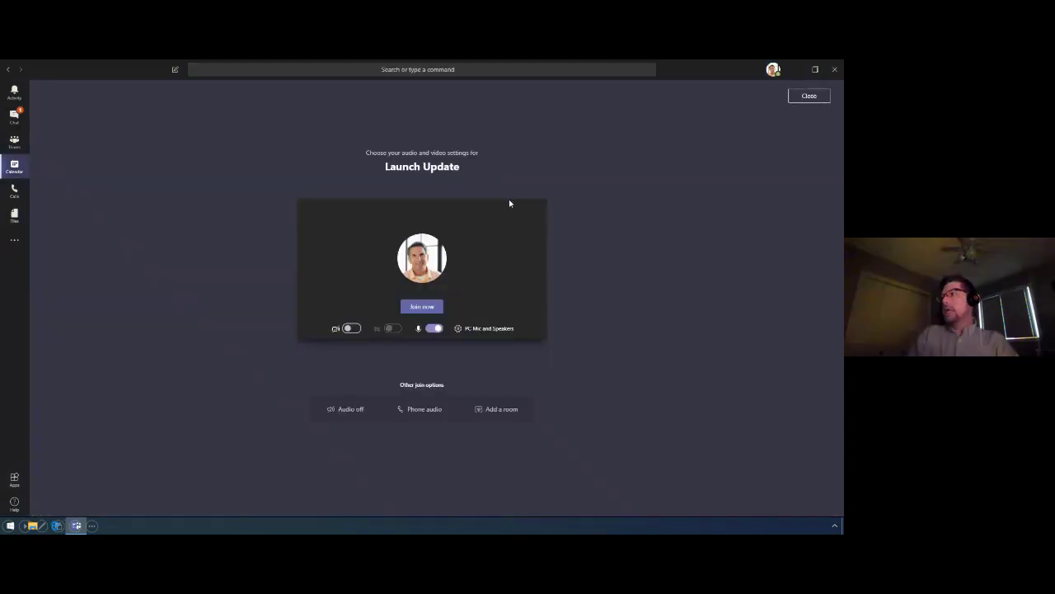
{"action": "left_click", "coordinate": [430, 307]}
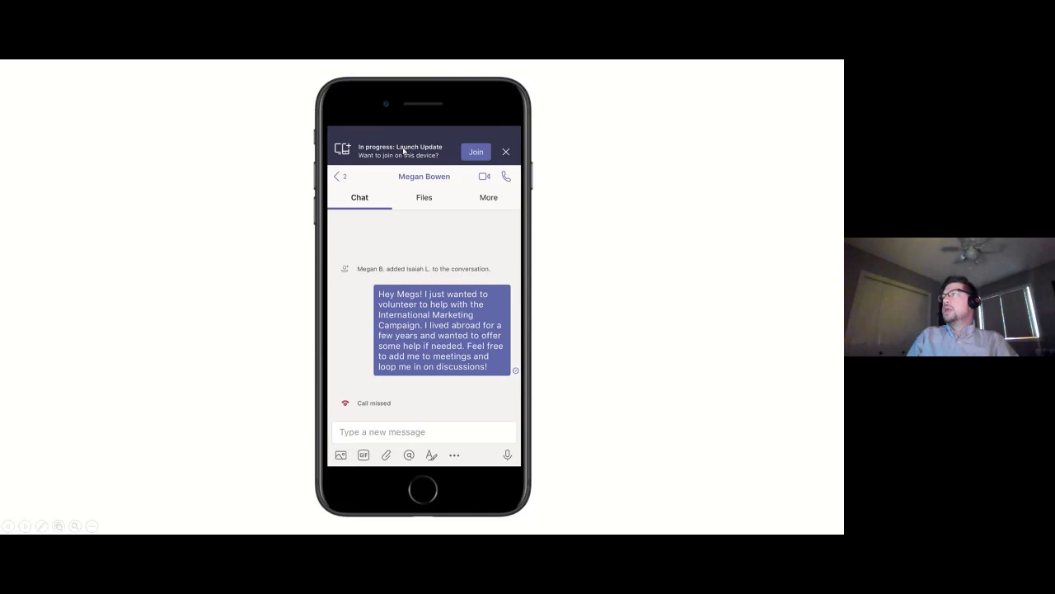
Join the Launch Update meeting on the phone as well and share a whiteboard photo, viewing it in the desktop meeting.
{"action": "left_click", "coordinate": [469, 151]}
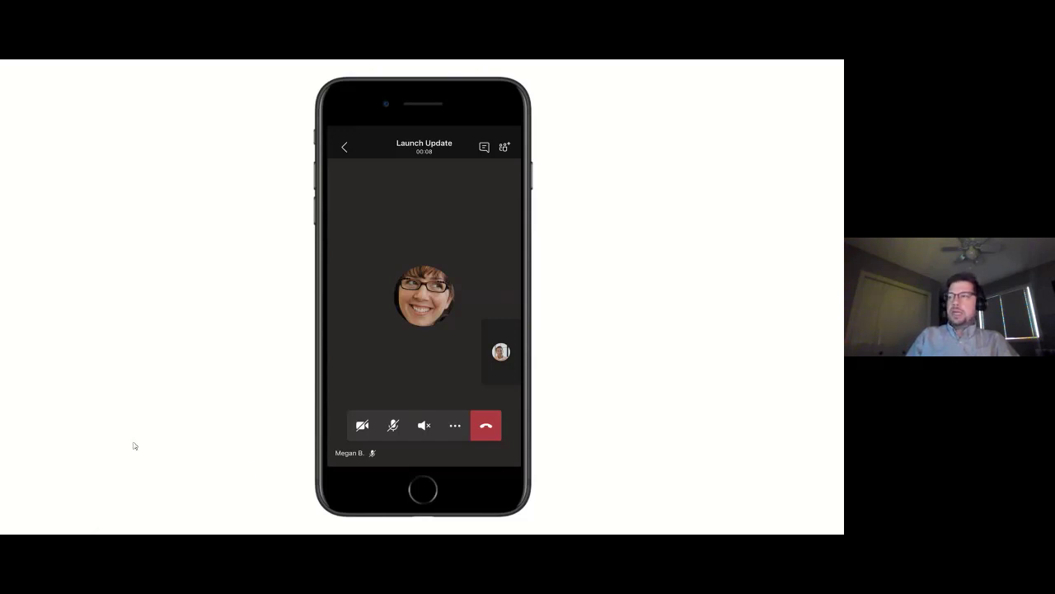
{"action": "left_click", "coordinate": [458, 428]}
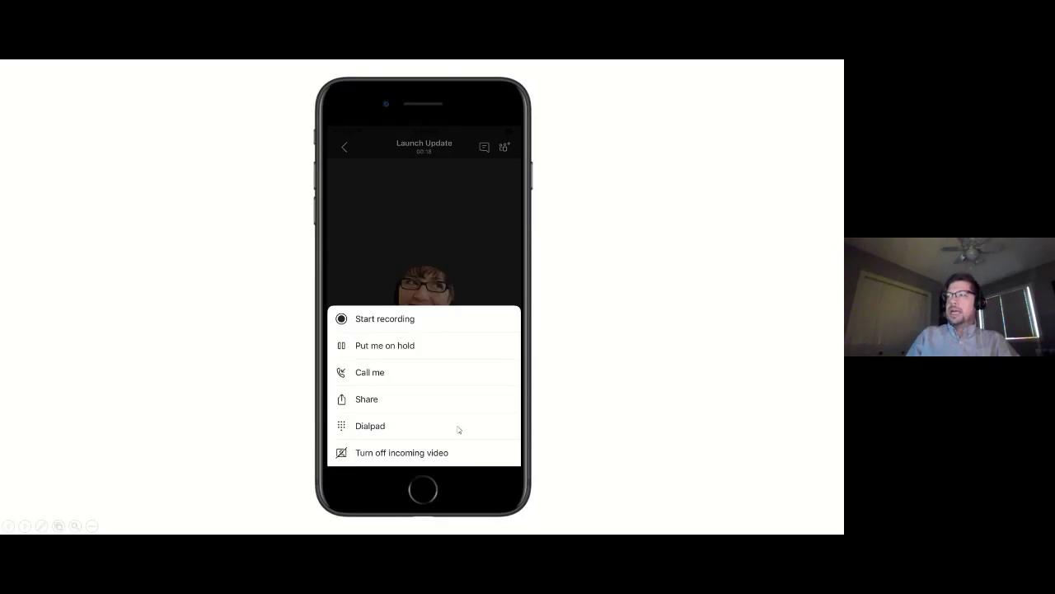
{"action": "left_click", "coordinate": [382, 400]}
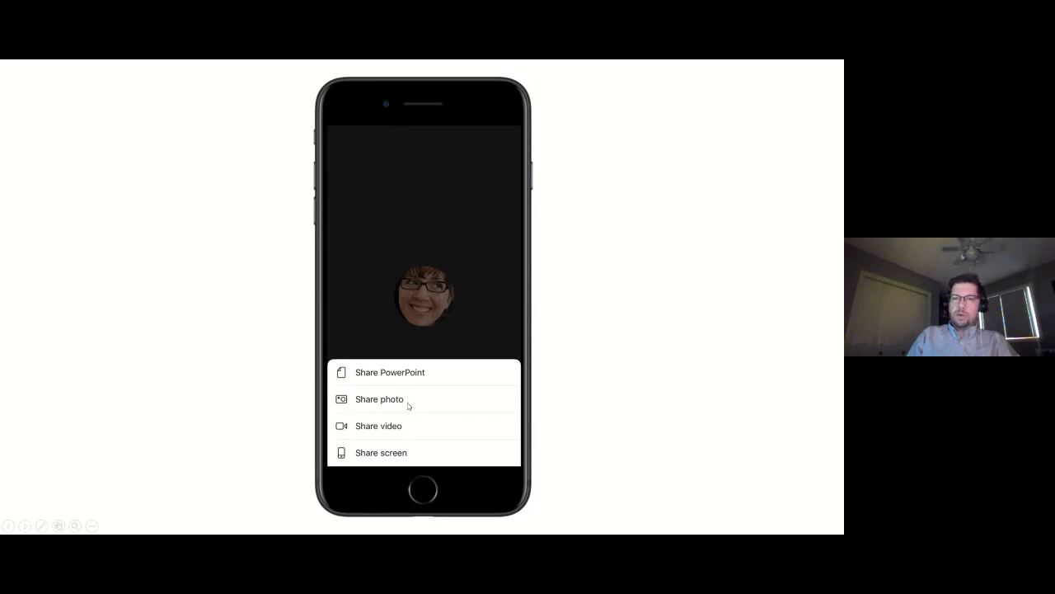
{"action": "left_click", "coordinate": [402, 401]}
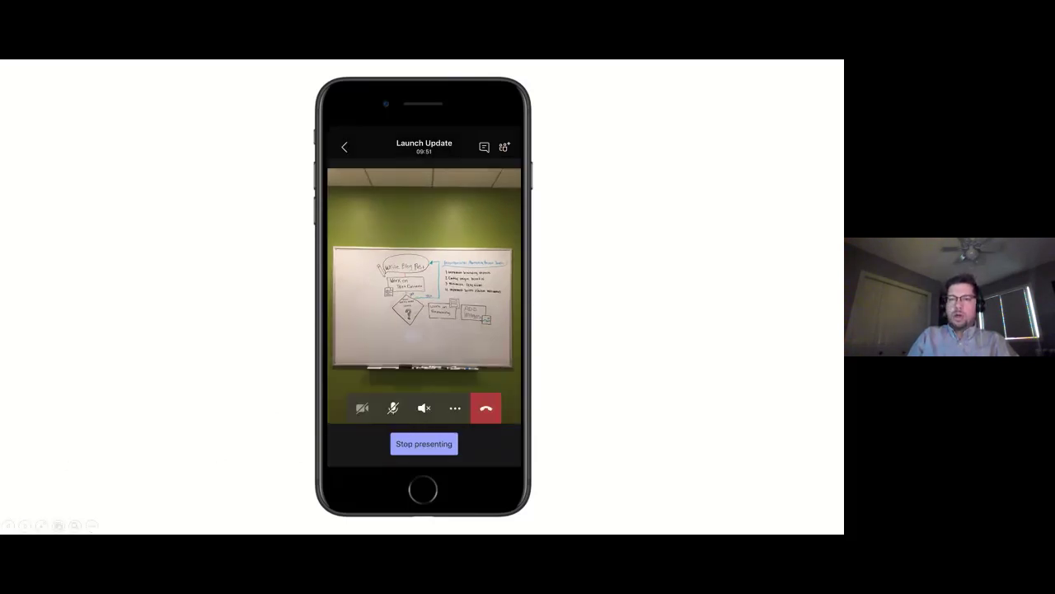
{"action": "left_click", "coordinate": [190, 252]}
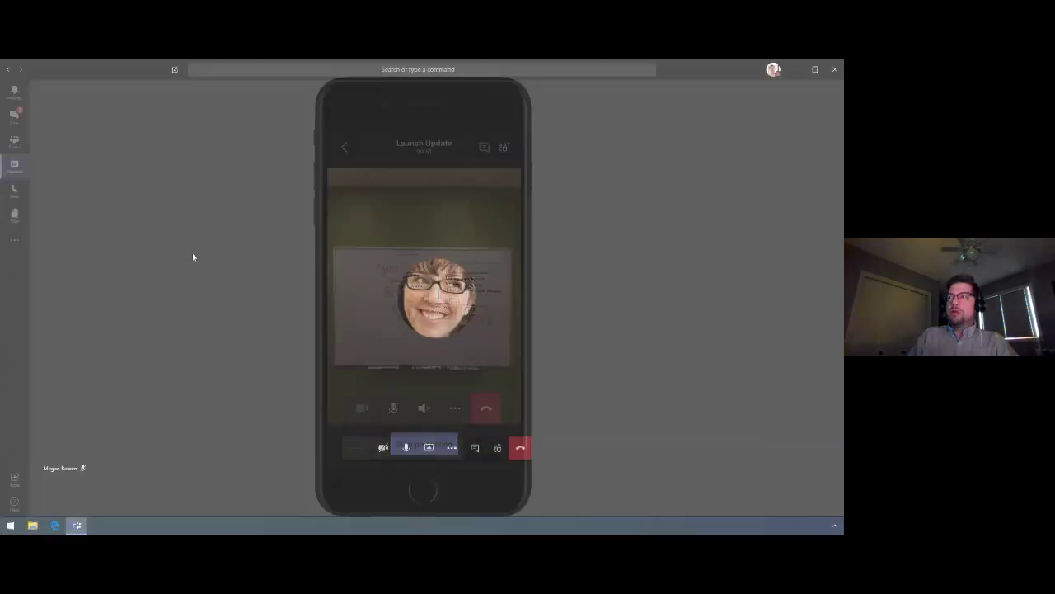
{"action": "left_click", "coordinate": [212, 325]}
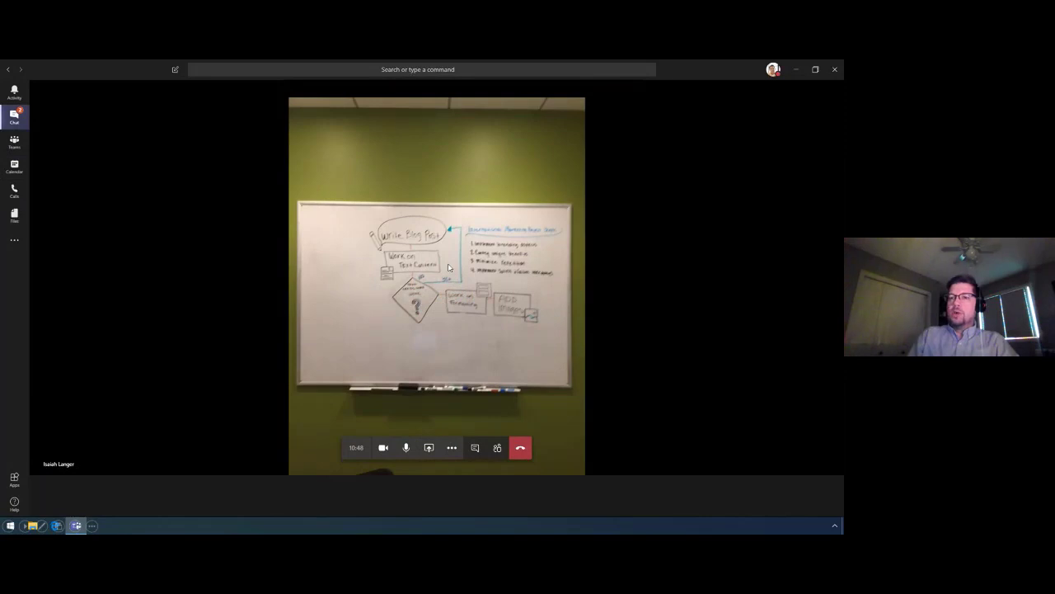
Stop presenting the whiteboard photo on the phone and present live video of the whiteboard instead.
{"action": "left_click", "coordinate": [141, 341]}
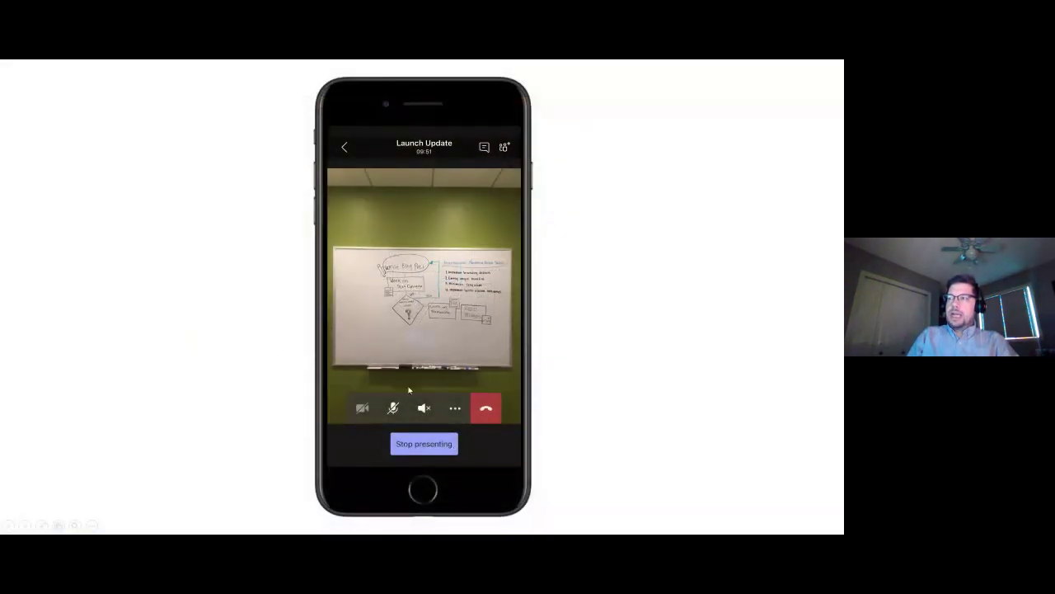
{"action": "left_click", "coordinate": [435, 418]}
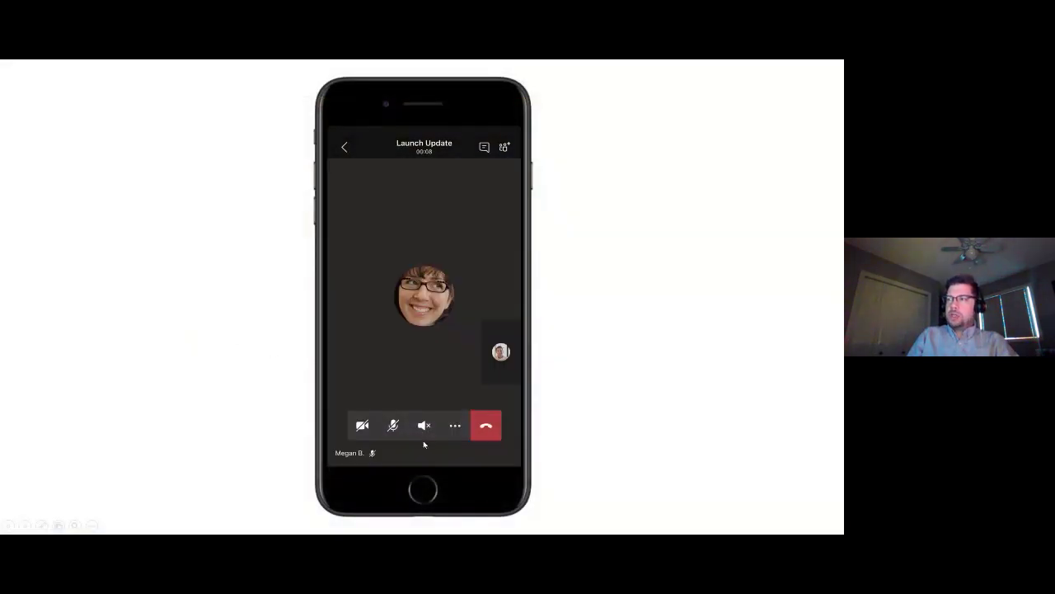
{"action": "left_click", "coordinate": [460, 424]}
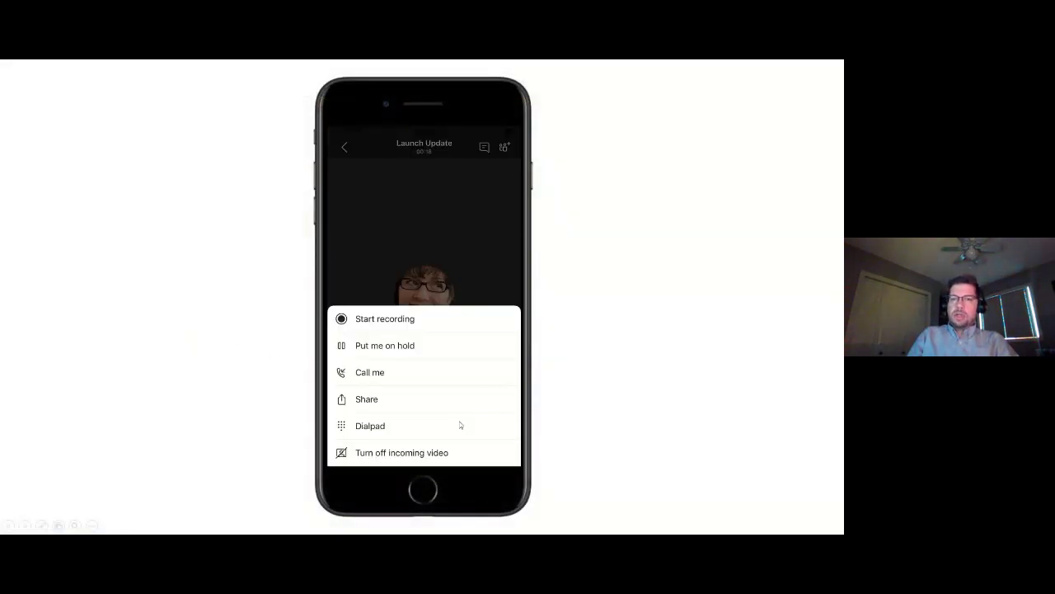
{"action": "left_click", "coordinate": [380, 402]}
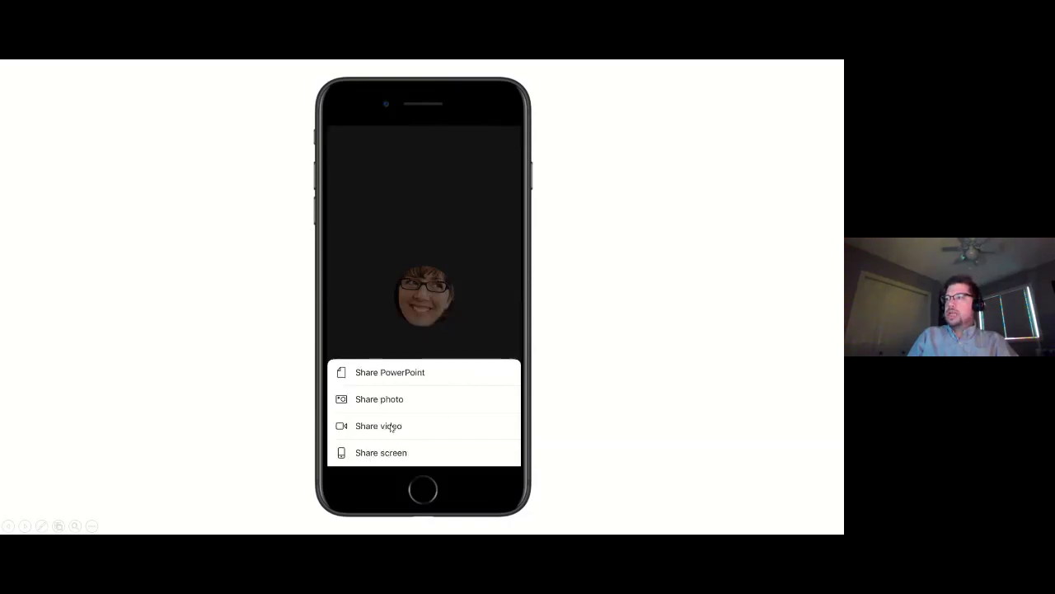
{"action": "left_click", "coordinate": [393, 428]}
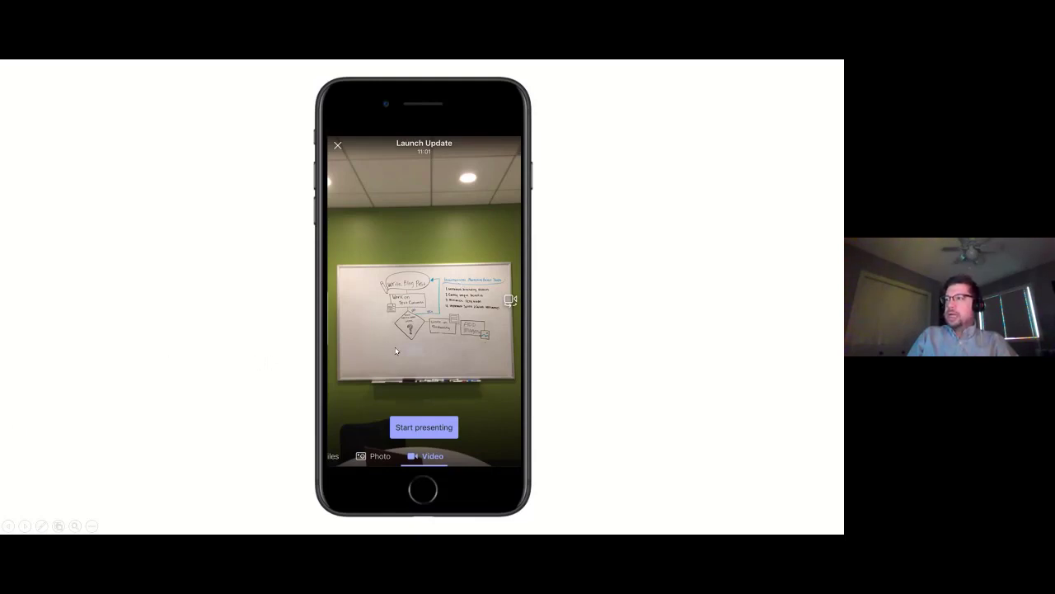
{"action": "left_click", "coordinate": [409, 428]}
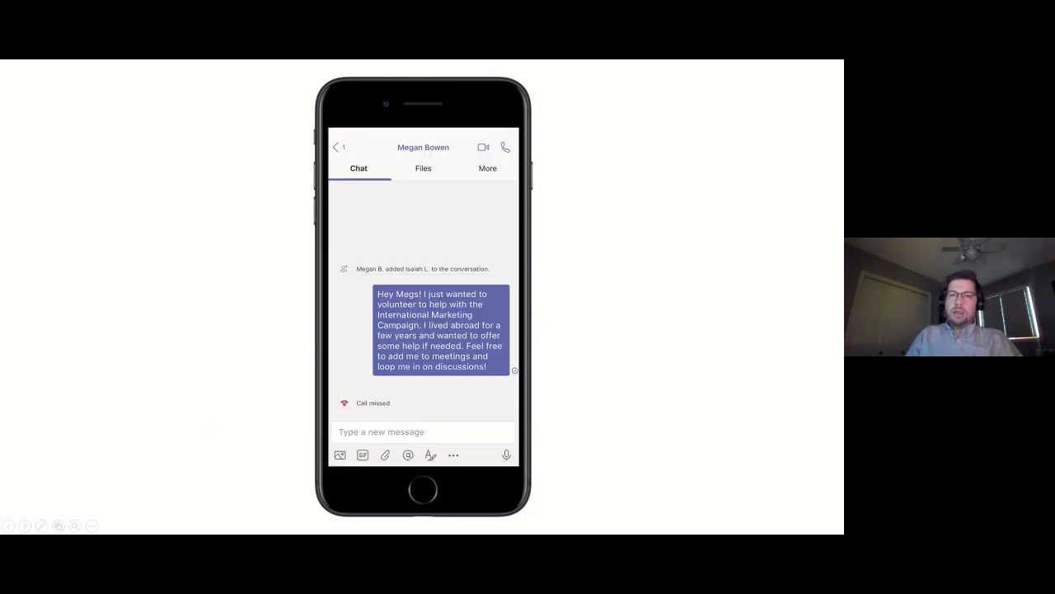
Switch to the other user's desktop, open Calls and call the marketing assistant with the /call command.
{"action": "left_click", "coordinate": [191, 286]}
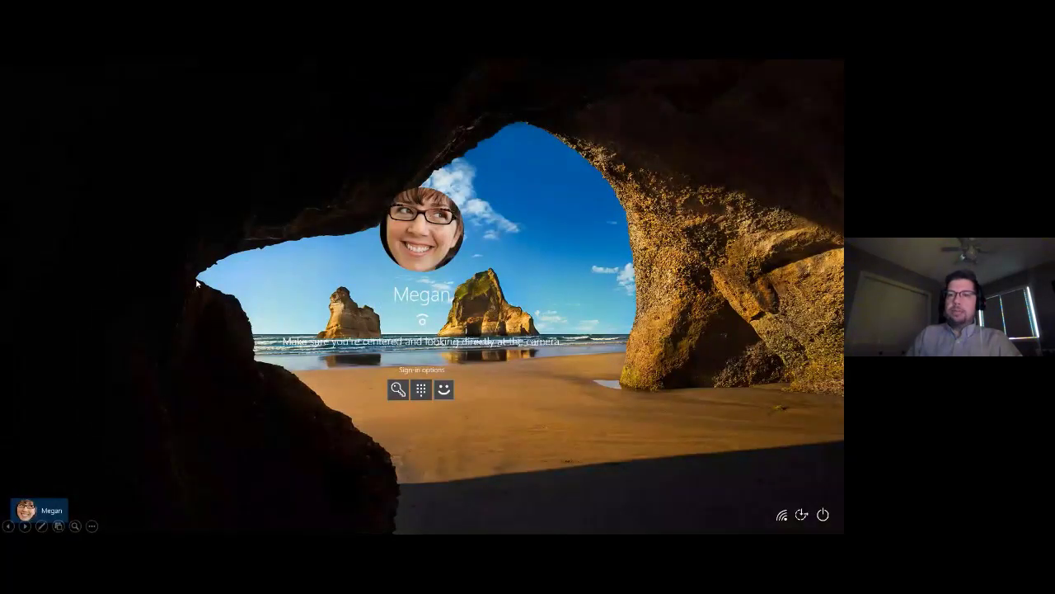
{"action": "left_click", "coordinate": [198, 284]}
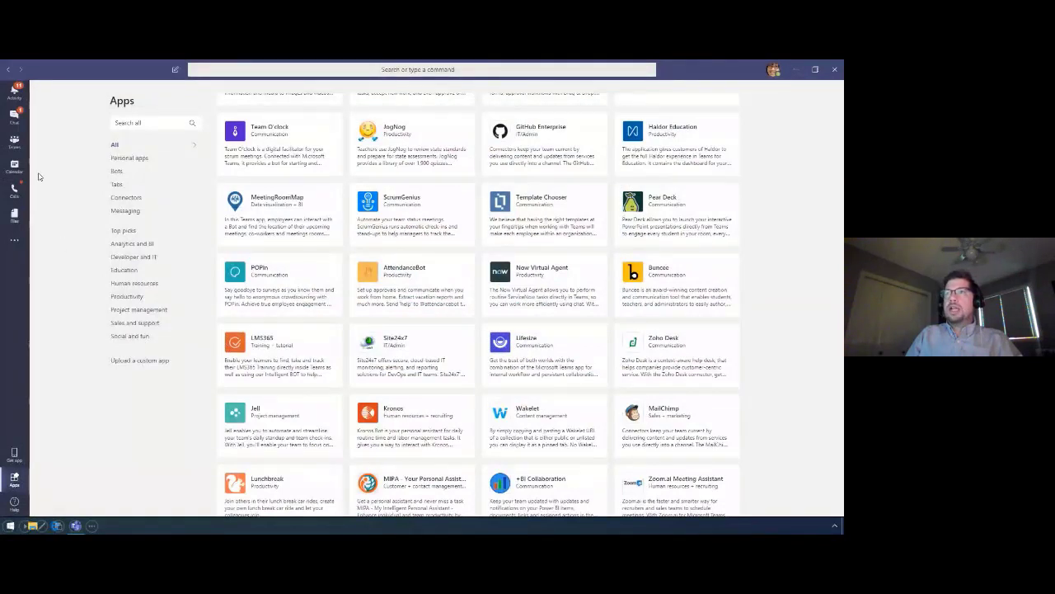
{"action": "left_click", "coordinate": [13, 192]}
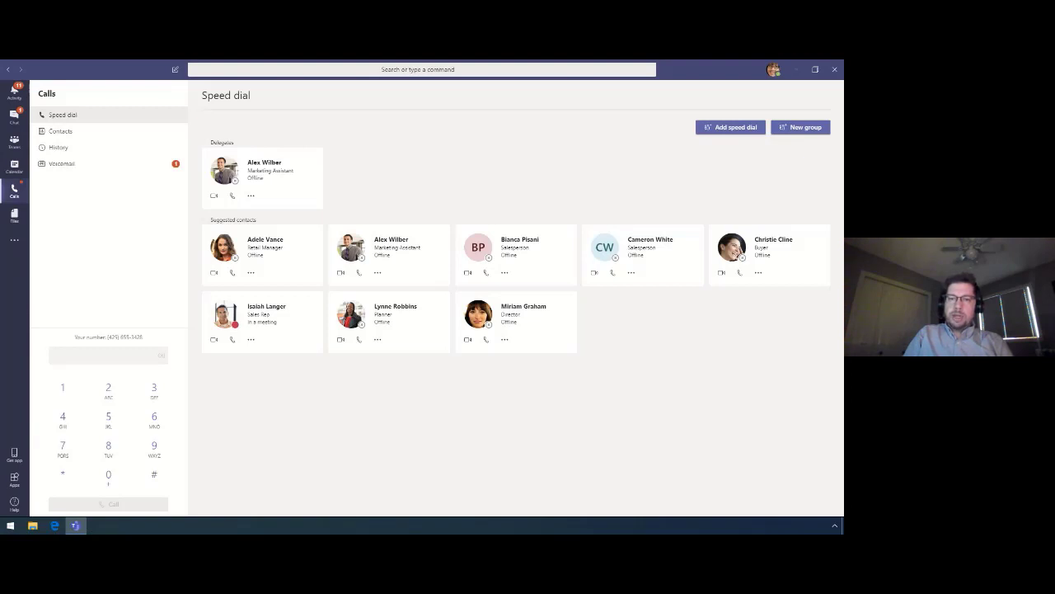
{"action": "left_click", "coordinate": [345, 70]}
{"action": "type", "text": "/call Alex"}
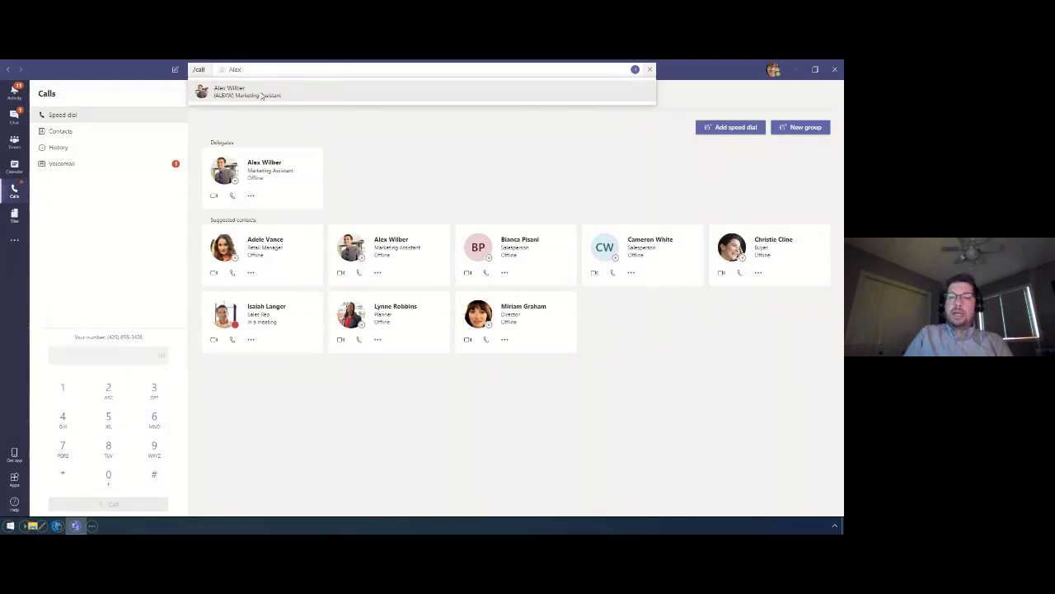
{"action": "left_click", "coordinate": [263, 94]}
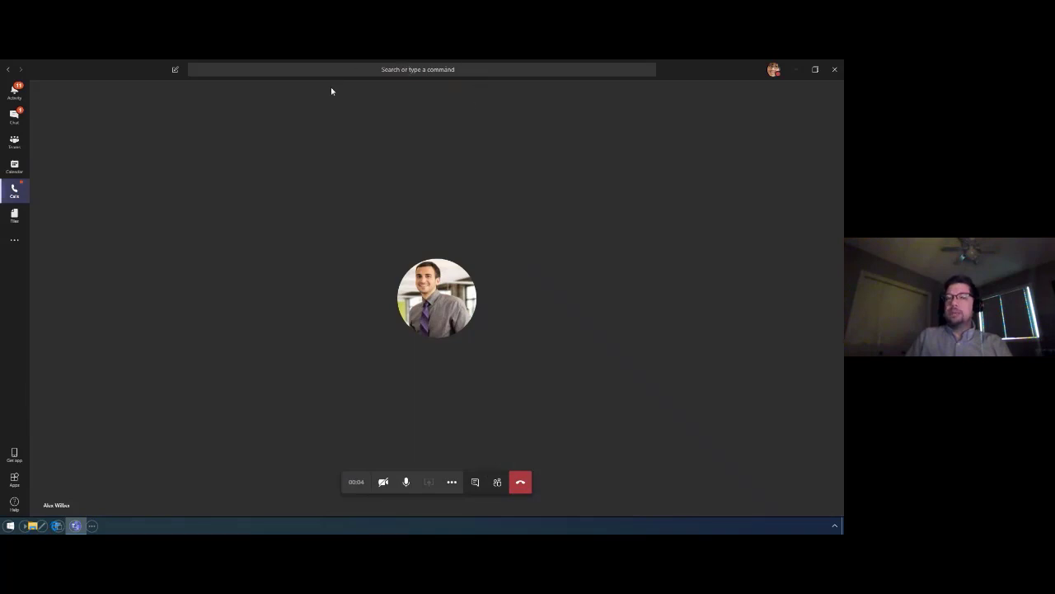
End the call with the marketing assistant and open the Calls settings to review the call answering rules.
{"action": "left_click", "coordinate": [523, 485]}
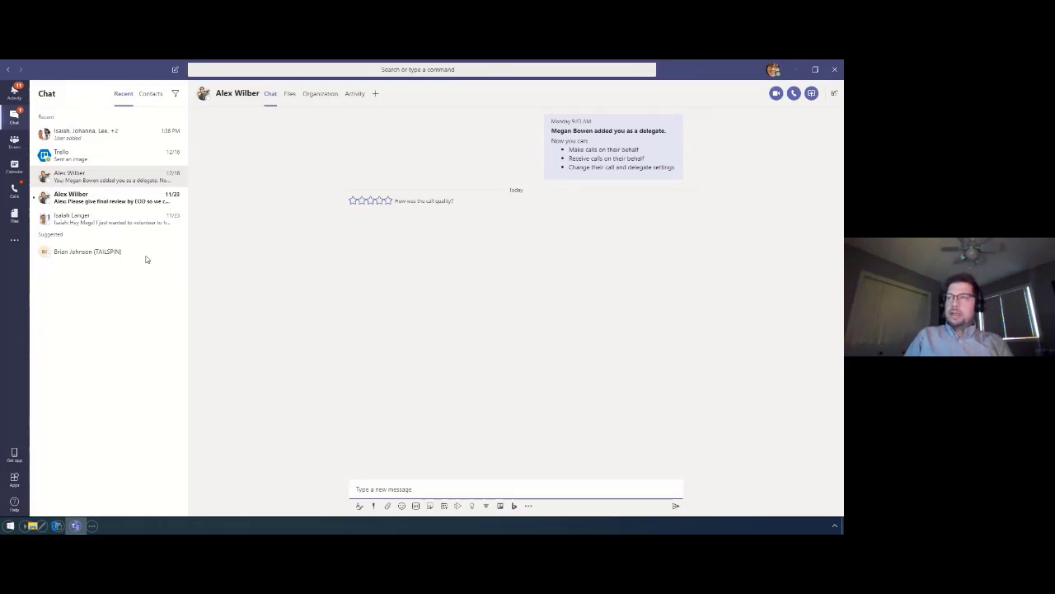
{"action": "left_click", "coordinate": [774, 71]}
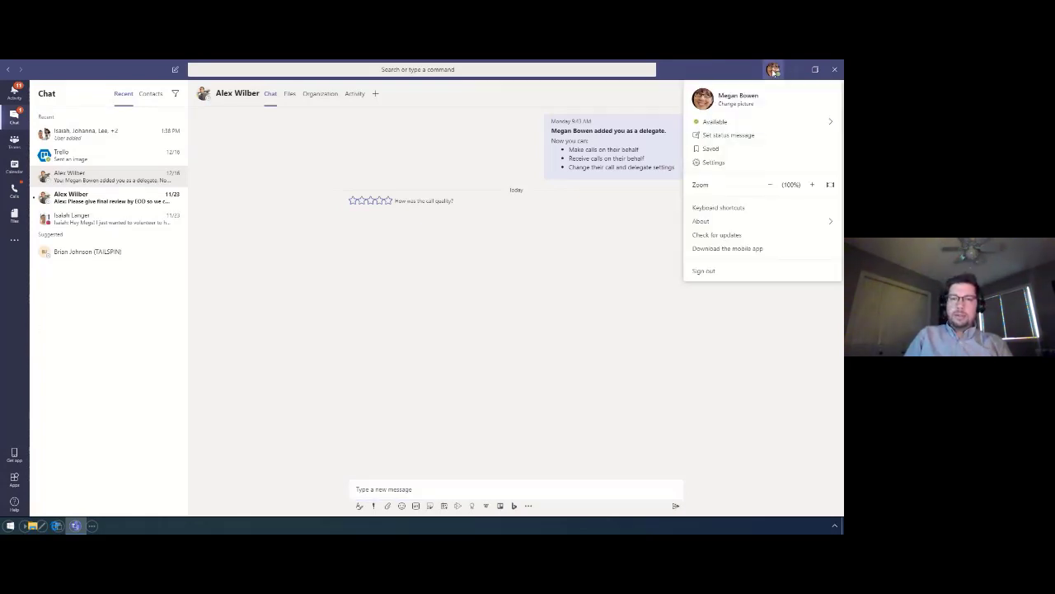
{"action": "left_click", "coordinate": [710, 163]}
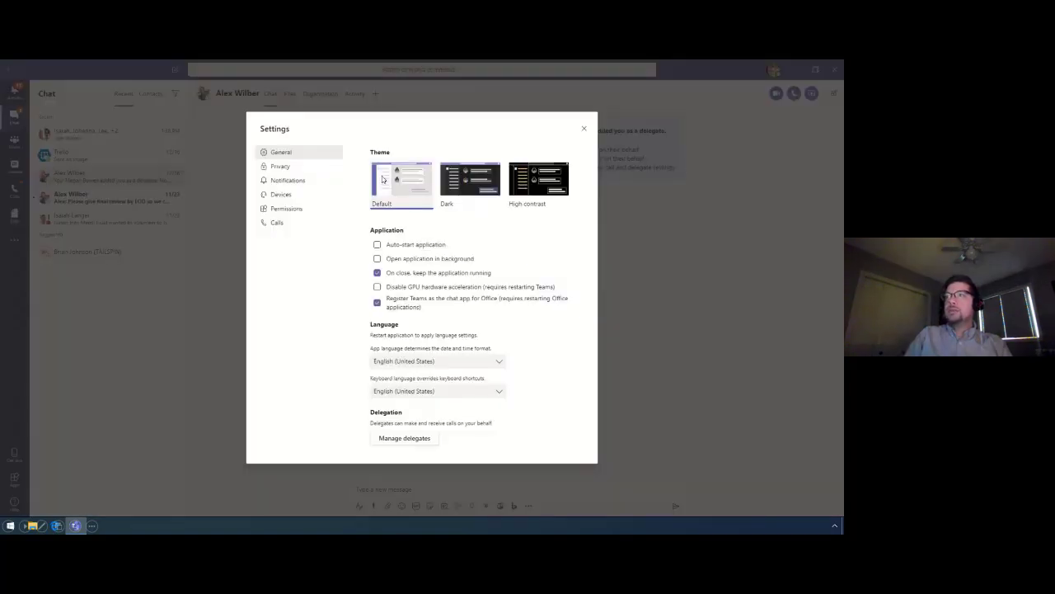
{"action": "left_click", "coordinate": [273, 223]}
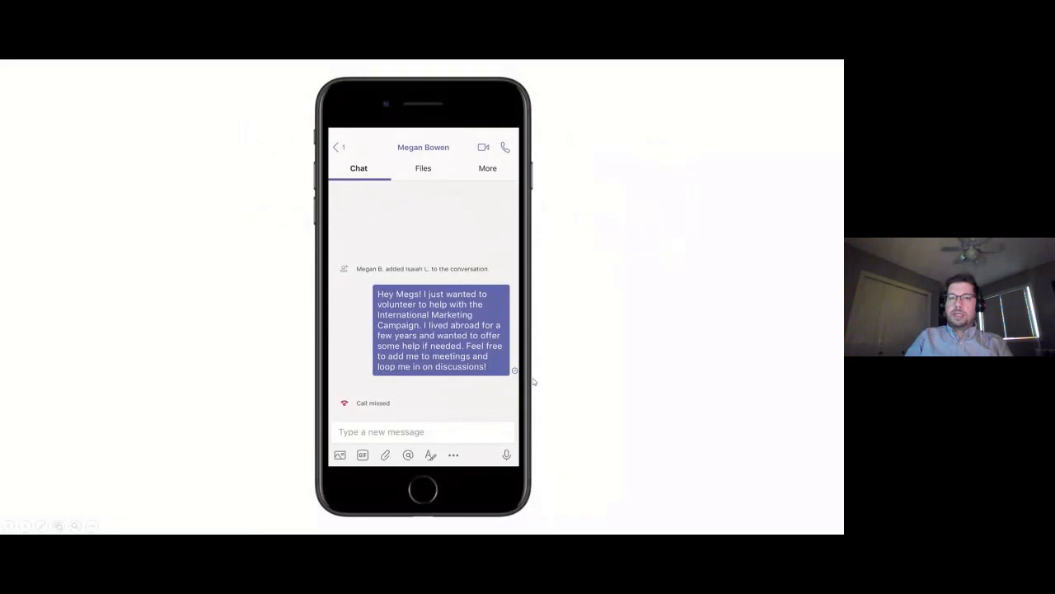
Call the marketing manager from the phone and switch to the marketing assistant's desktop to view the forwarded call.
{"action": "left_click", "coordinate": [350, 154]}
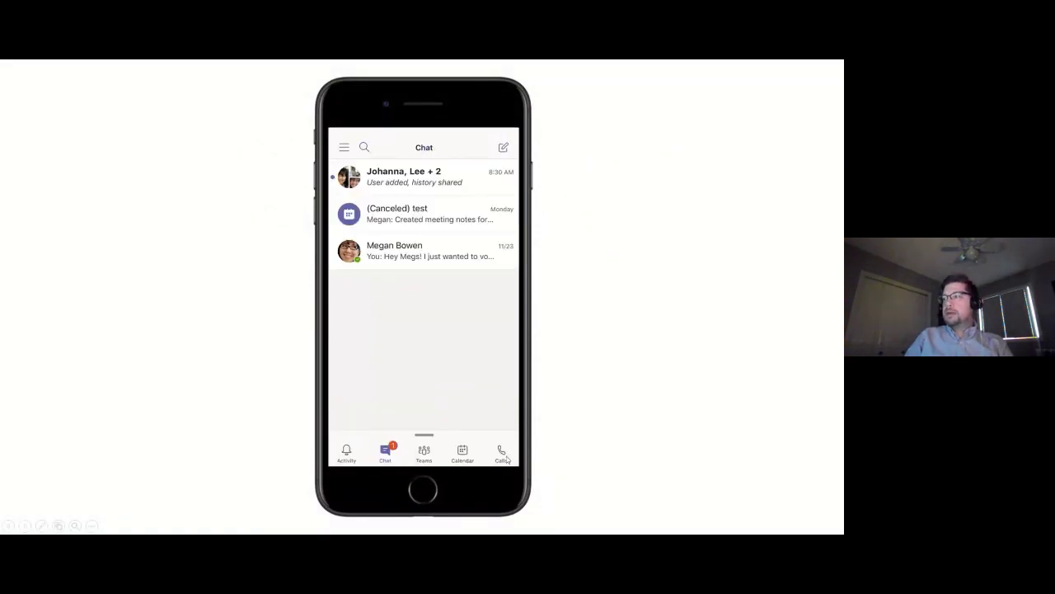
{"action": "left_click", "coordinate": [508, 456]}
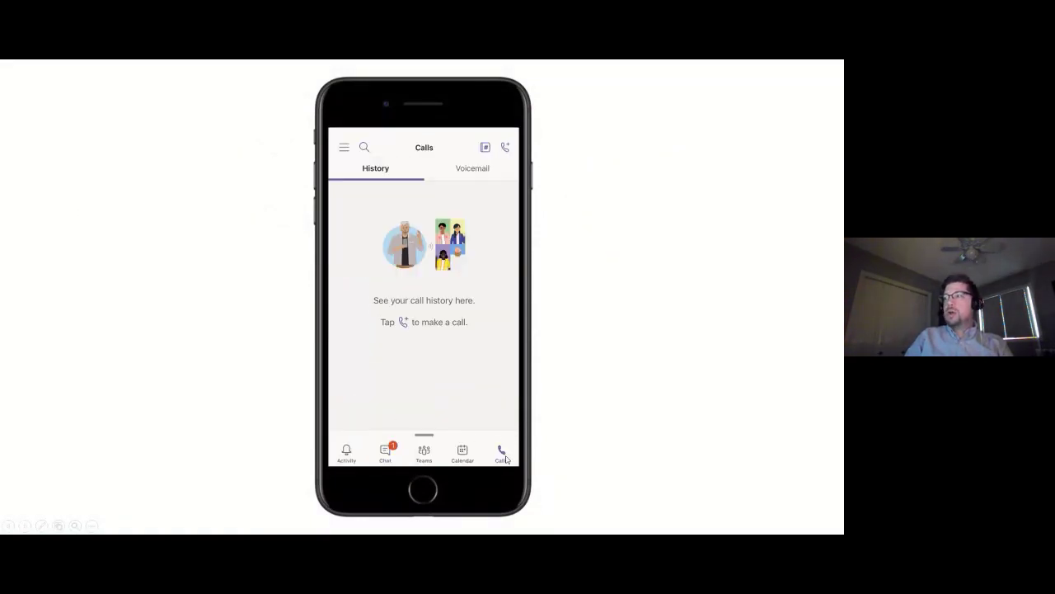
{"action": "left_click", "coordinate": [506, 146]}
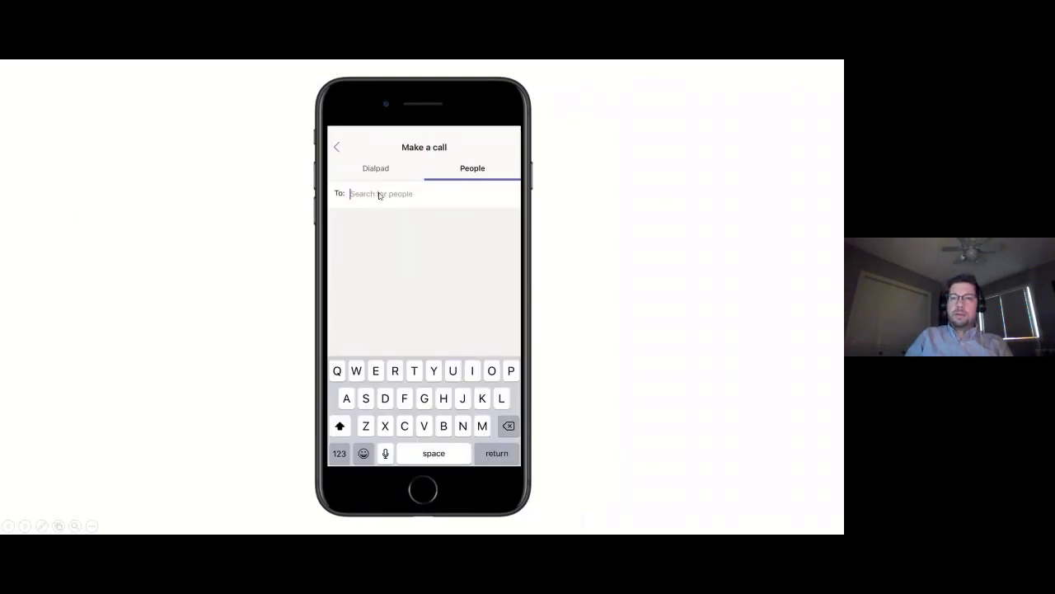
{"action": "type", "text": "Megan"}
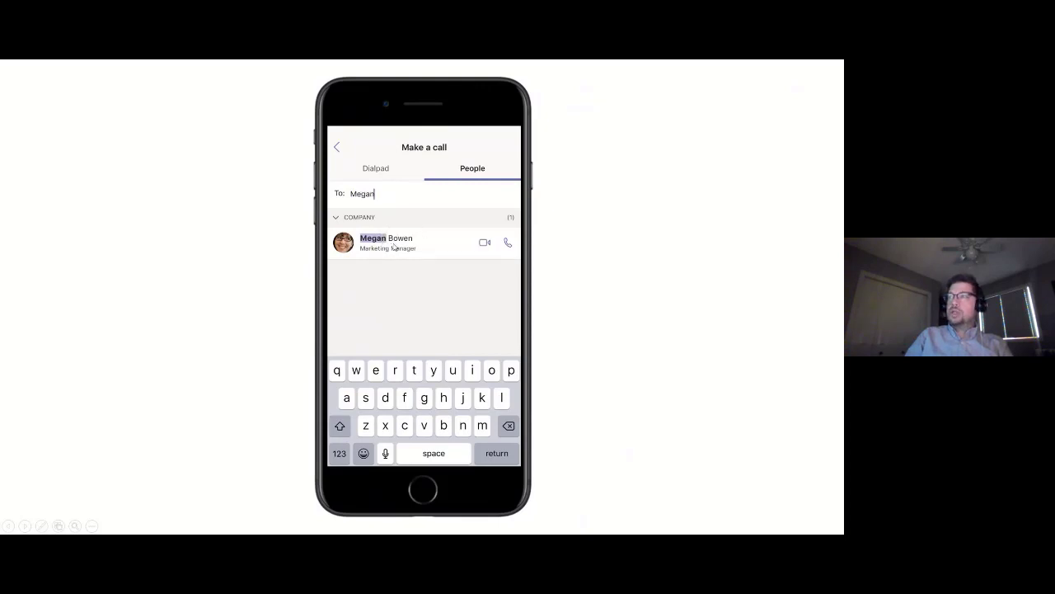
{"action": "left_click", "coordinate": [388, 246]}
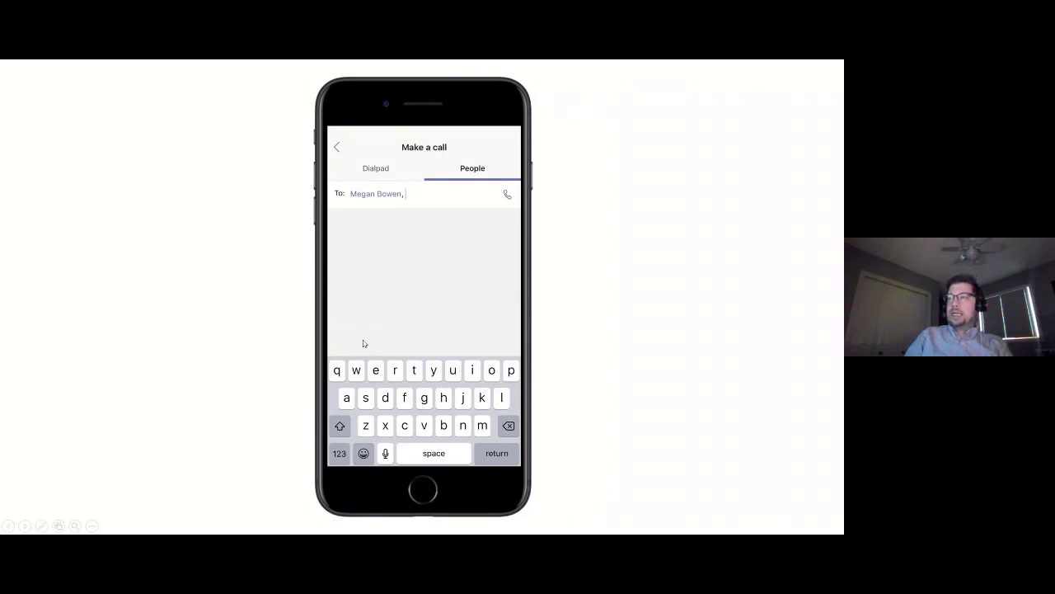
{"action": "left_click", "coordinate": [508, 195]}
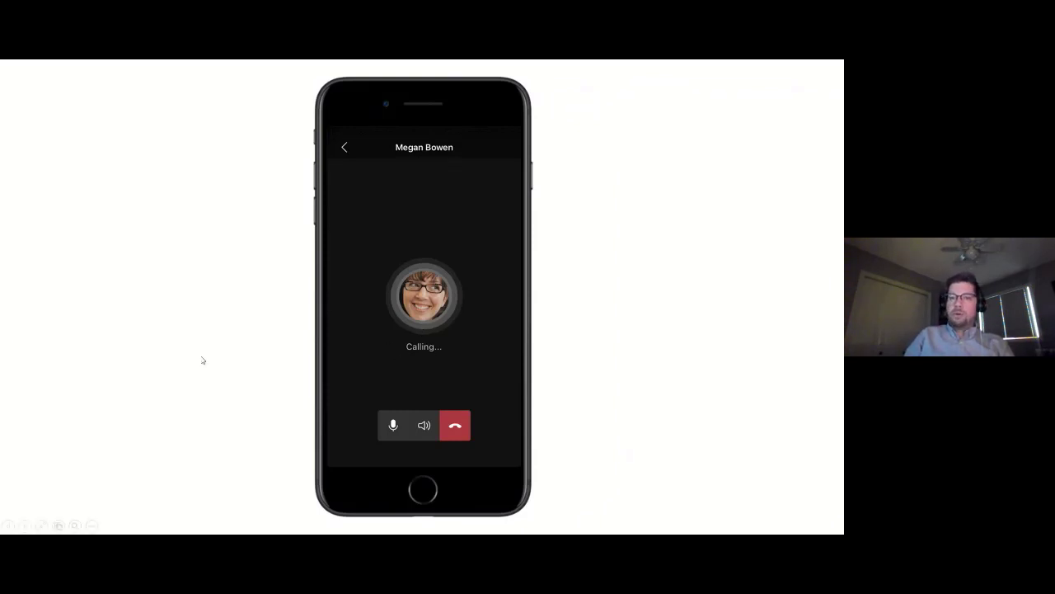
{"action": "left_click", "coordinate": [182, 339]}
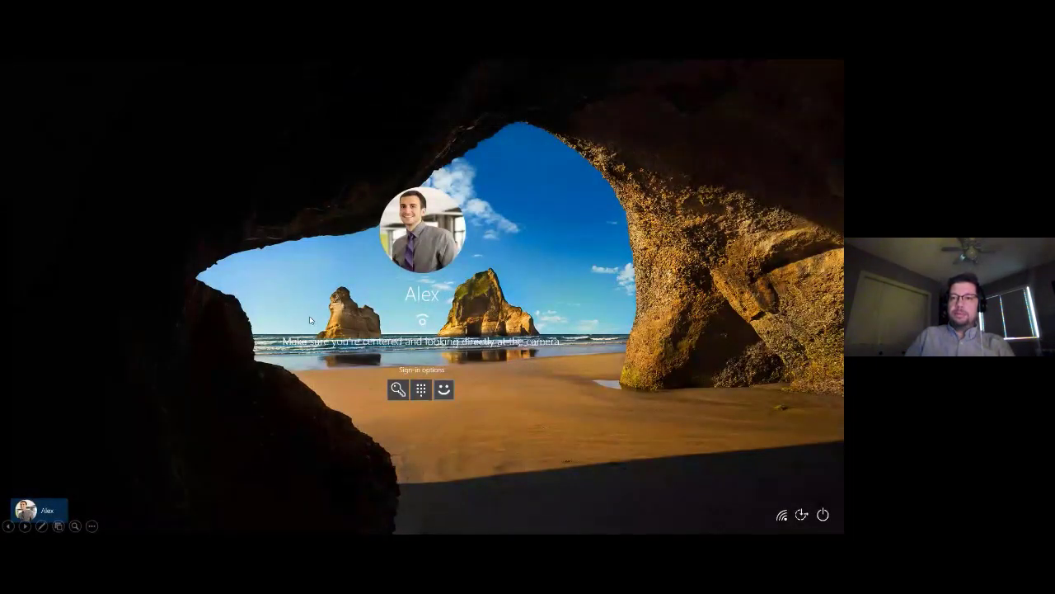
{"action": "left_click", "coordinate": [238, 344]}
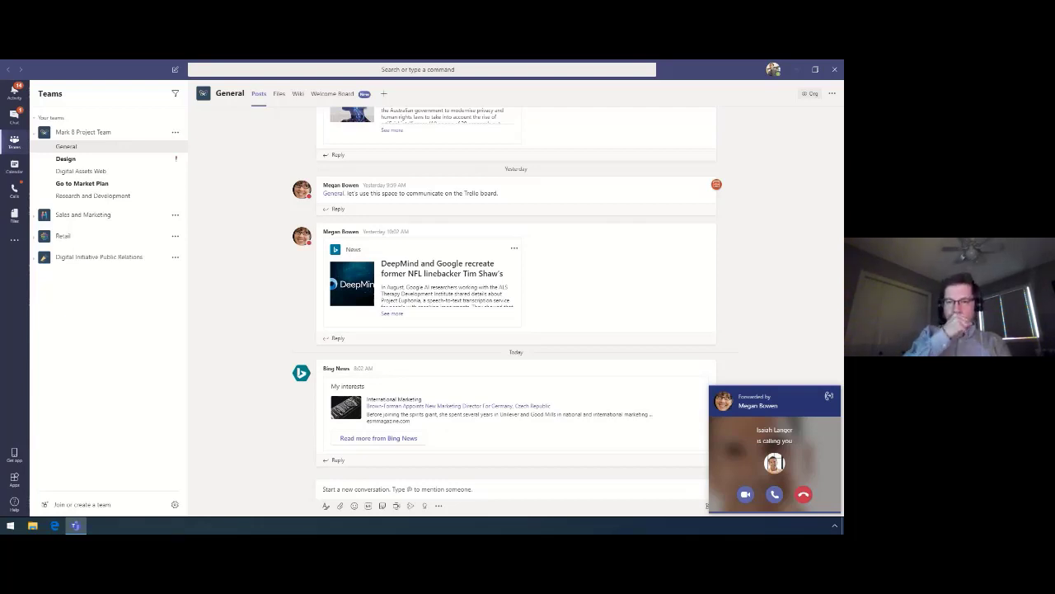
Switch to the marketing manager's desktop, review the list of own delegates in the delegate settings, and close the settings.
{"action": "left_click", "coordinate": [197, 337]}
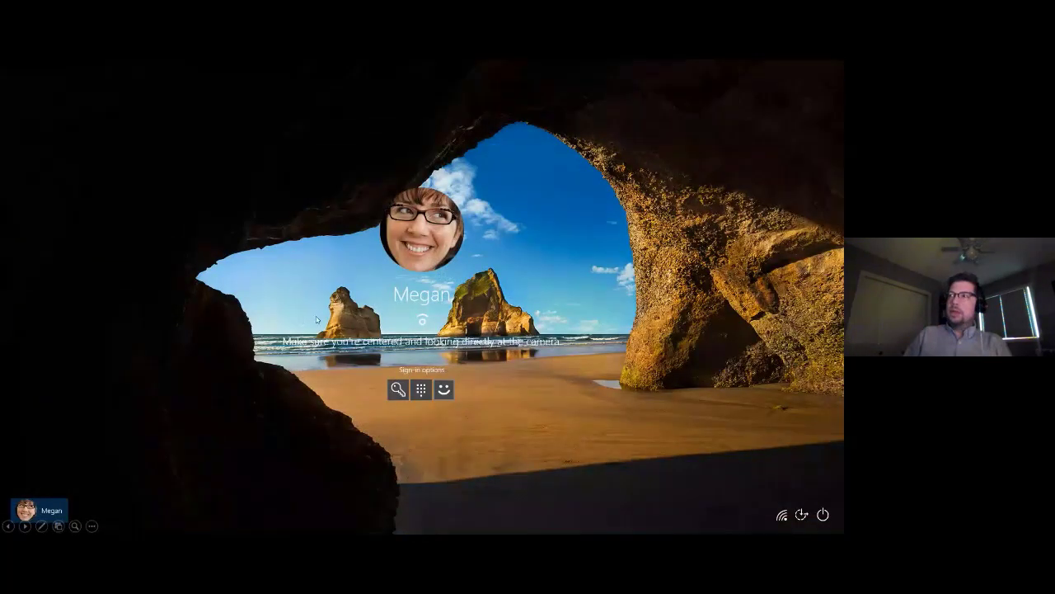
{"action": "left_click", "coordinate": [315, 320]}
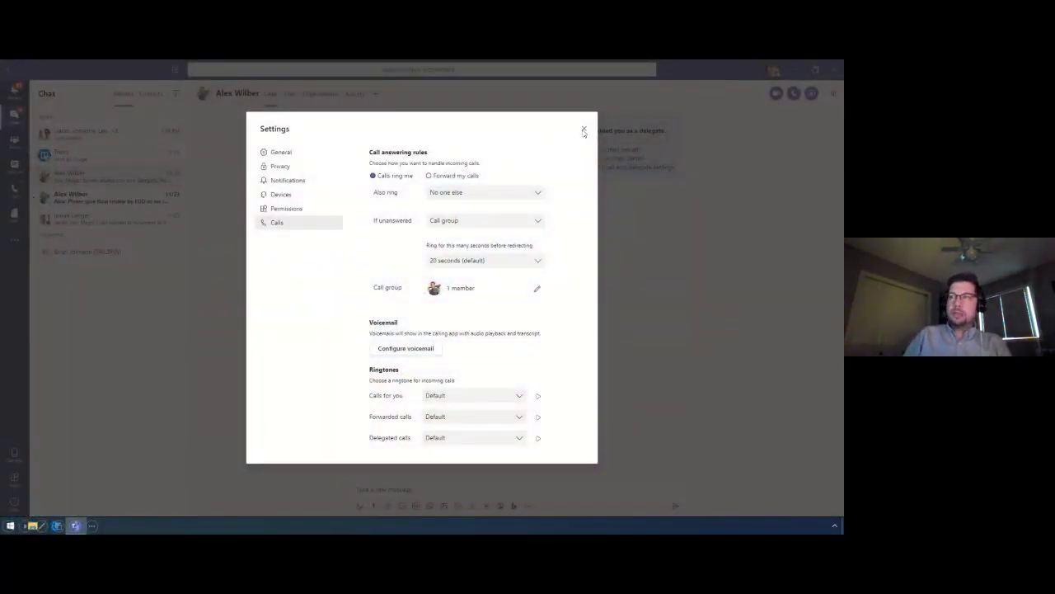
{"action": "left_click", "coordinate": [281, 152]}
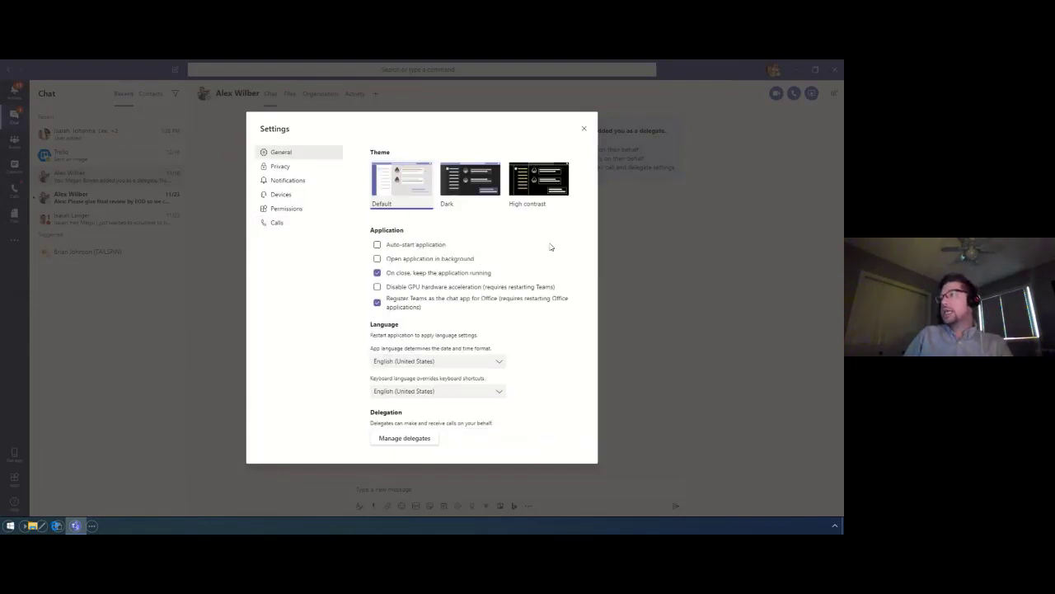
{"action": "left_click", "coordinate": [417, 437]}
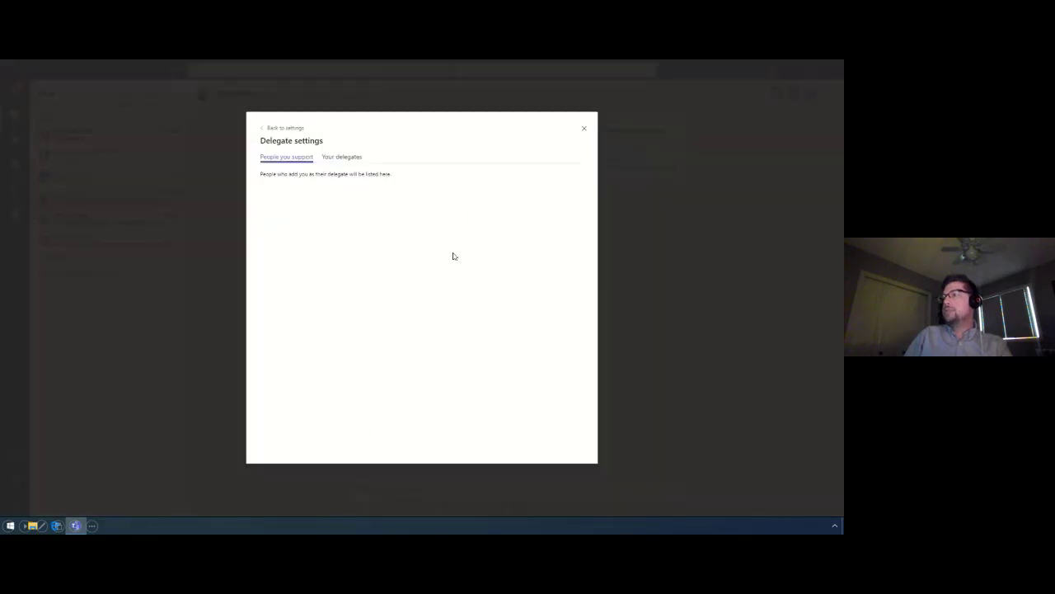
{"action": "left_click", "coordinate": [345, 158]}
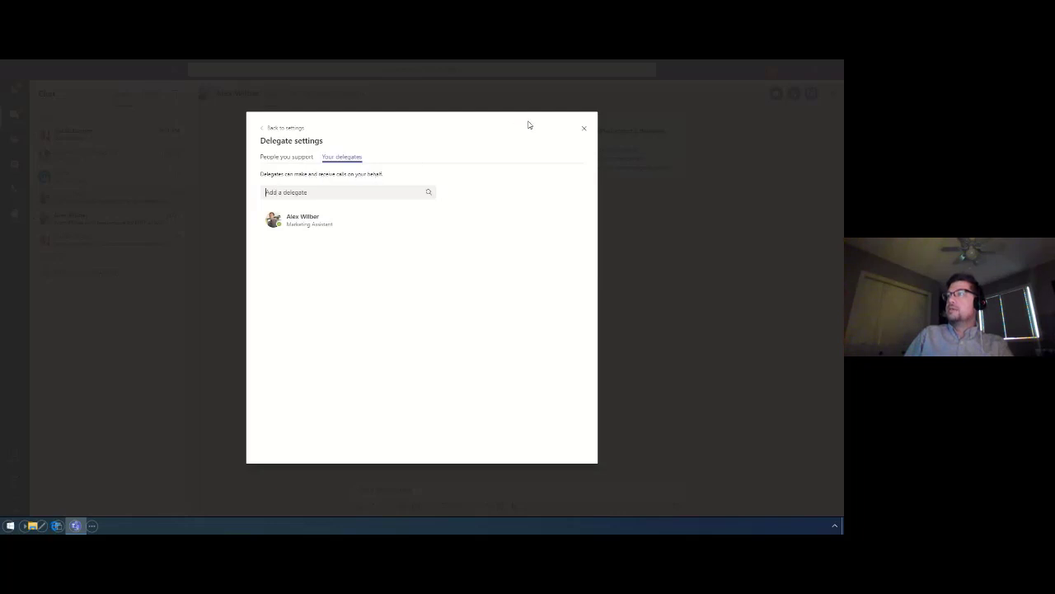
{"action": "left_click", "coordinate": [585, 131]}
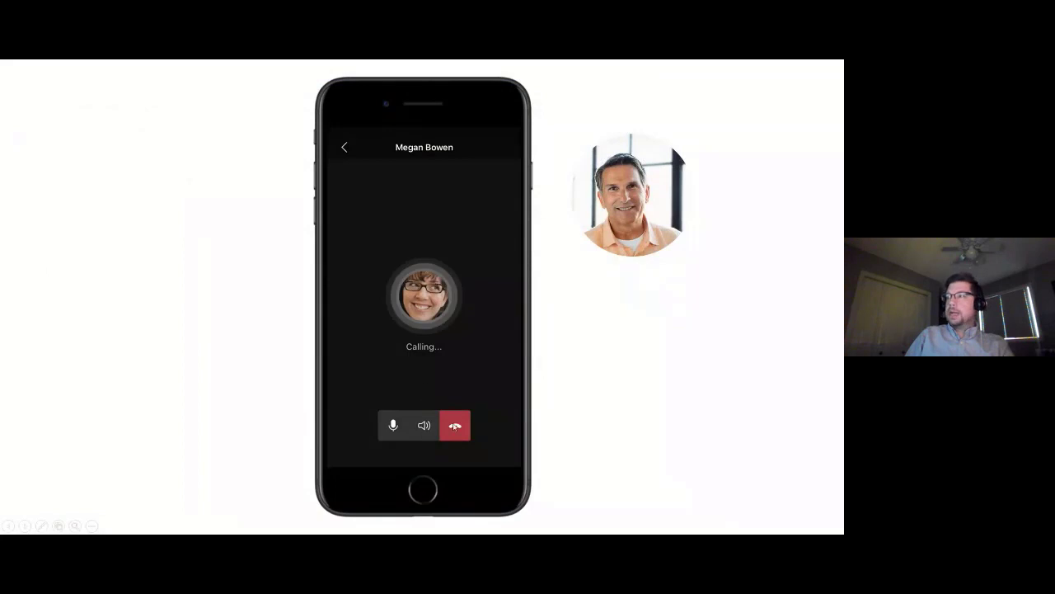
End the phone call, call the marketing manager again and take the forwarded call on the marketing assistant's desktop.
{"action": "left_click", "coordinate": [457, 427]}
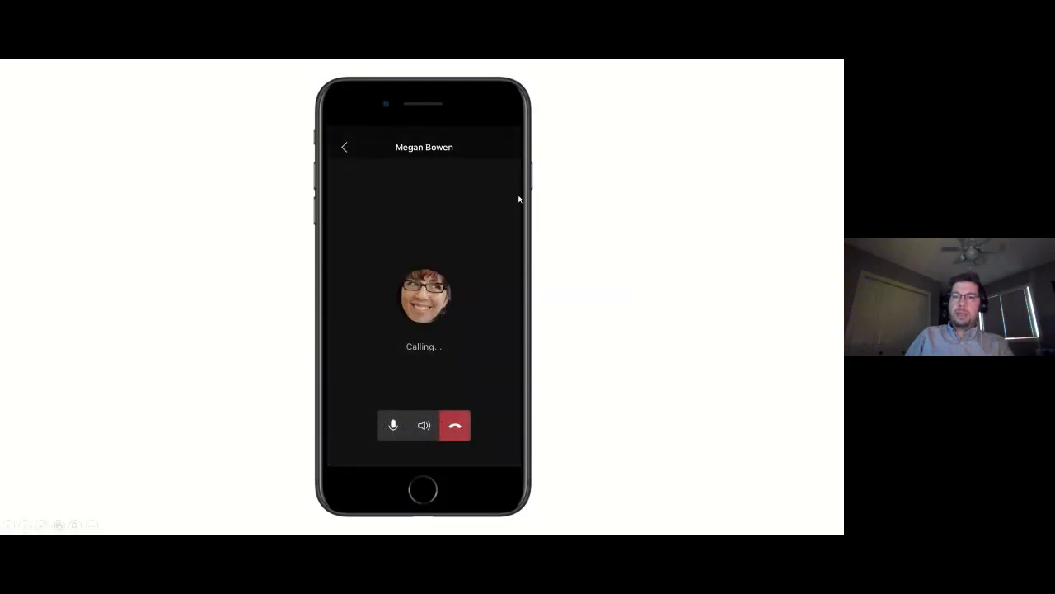
{"action": "left_click", "coordinate": [136, 297]}
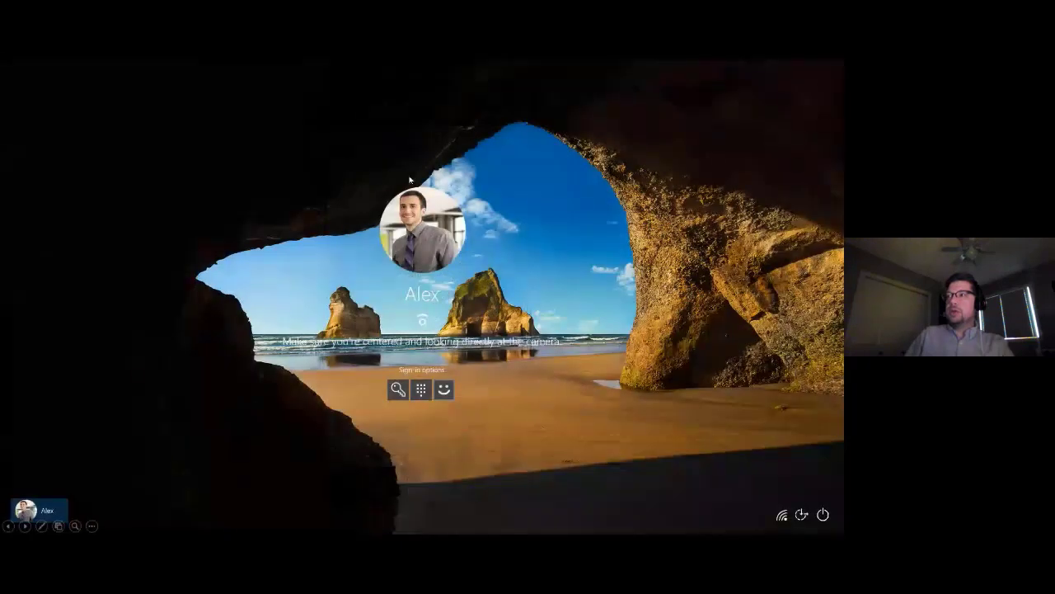
{"action": "left_click", "coordinate": [331, 314]}
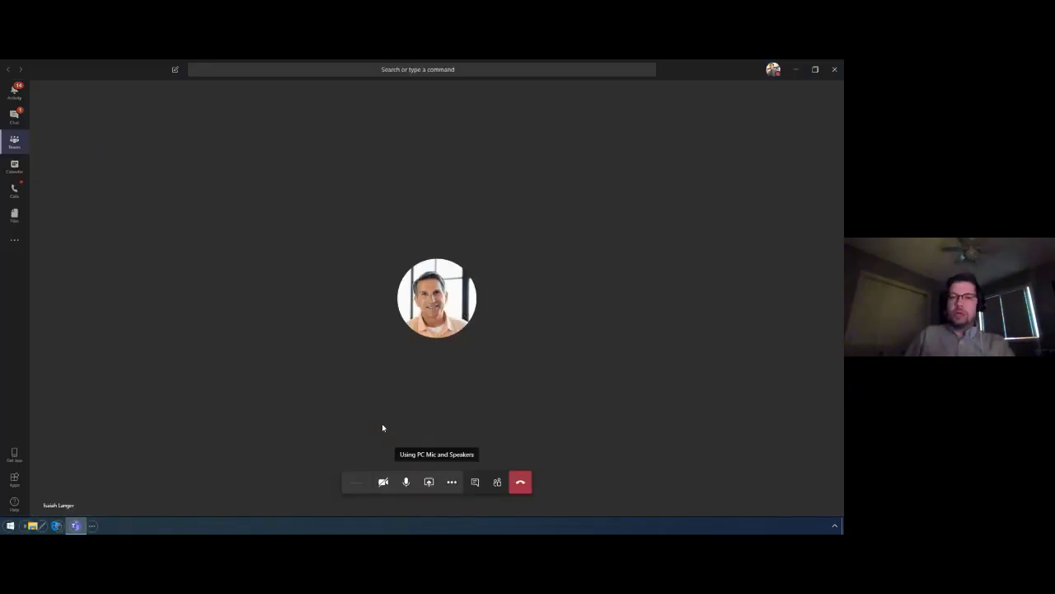
Start Consult then transfer with the marketing manager and send the message "You have a call, should I connect?".
{"action": "left_click", "coordinate": [457, 491]}
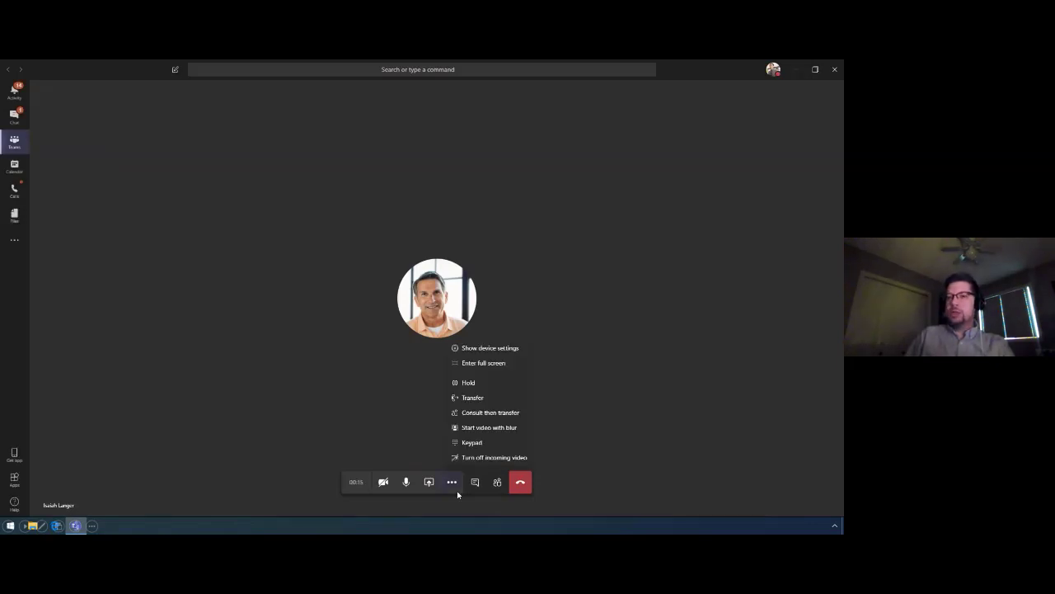
{"action": "left_click", "coordinate": [492, 413]}
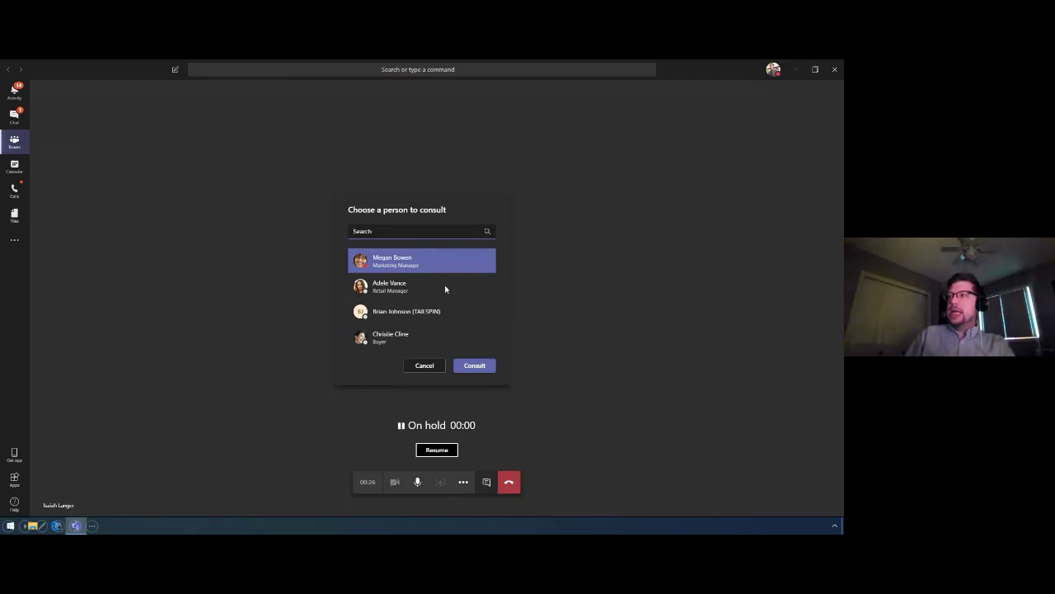
{"action": "left_click", "coordinate": [483, 369]}
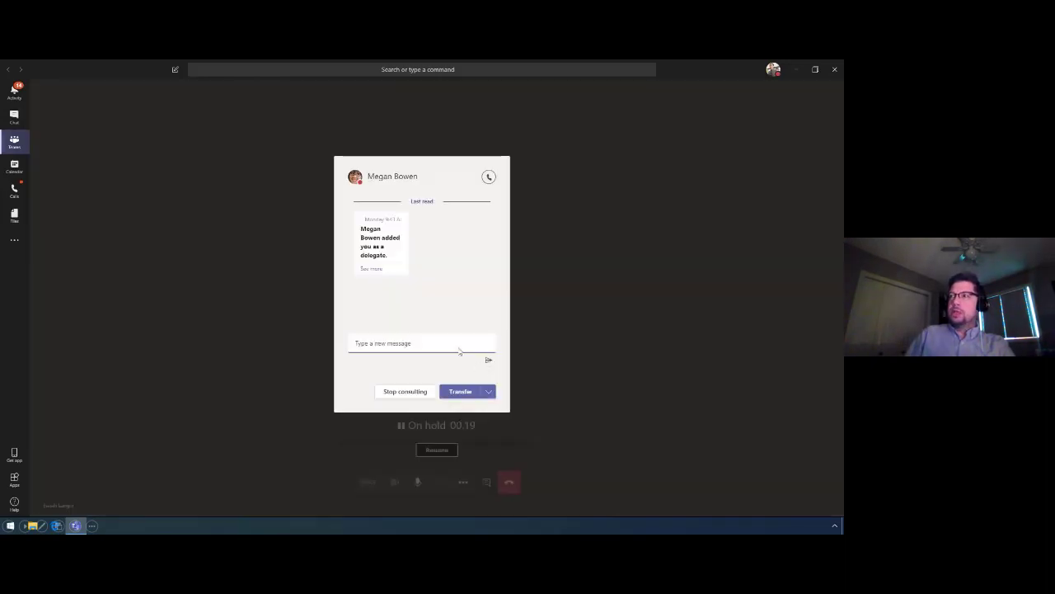
{"action": "left_click", "coordinate": [410, 345]}
{"action": "type", "text": "You have a call. should I connect?"}
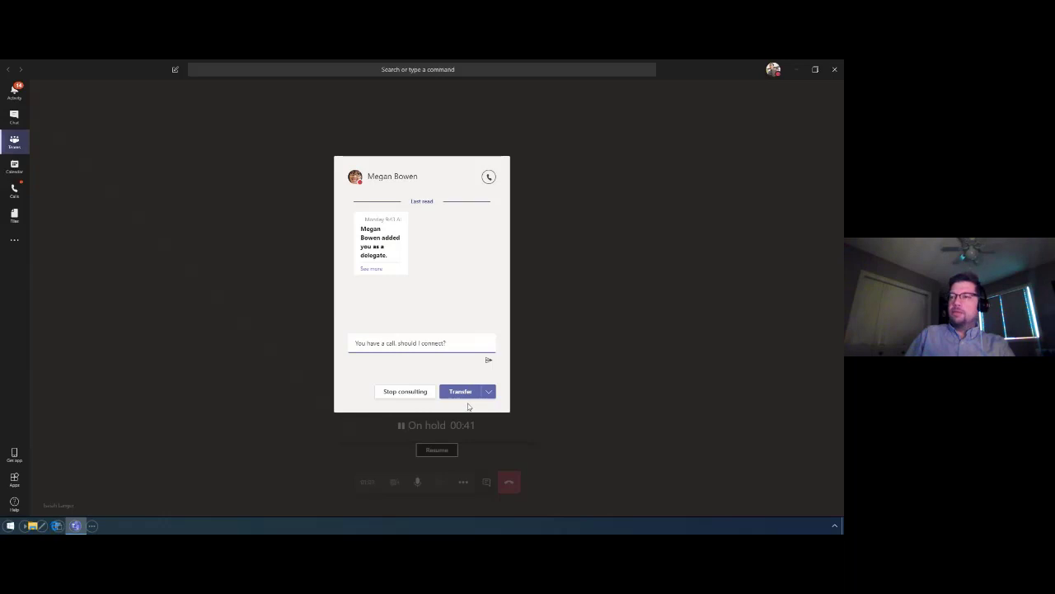
{"action": "key", "text": "Return"}
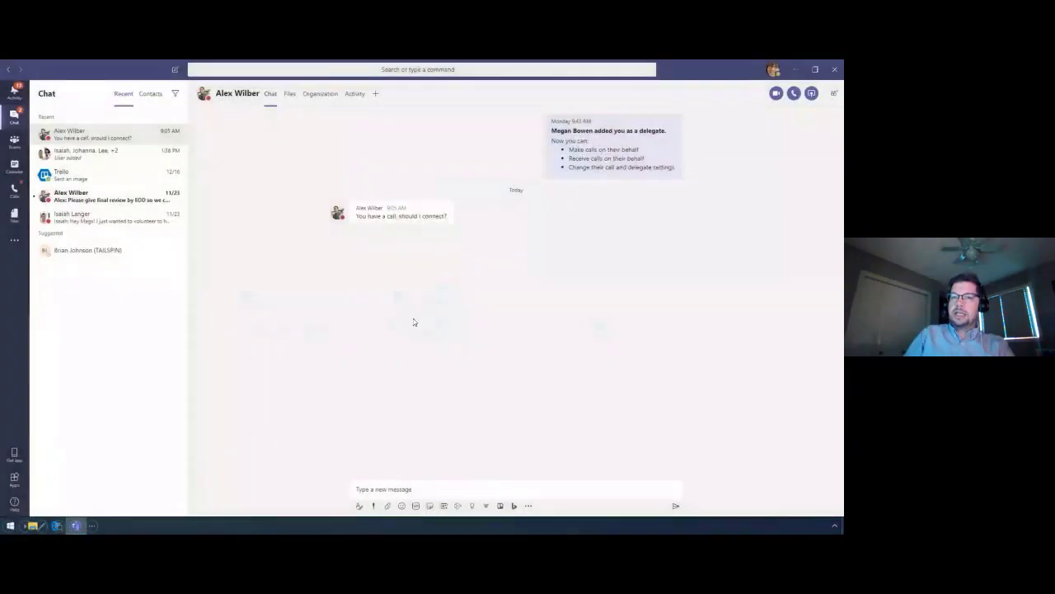
Reply "Yes" from the marketing manager's chat and transfer the held call from the marketing assistant's desktop.
{"action": "left_click", "coordinate": [363, 491]}
{"action": "type", "text": "Yes"}
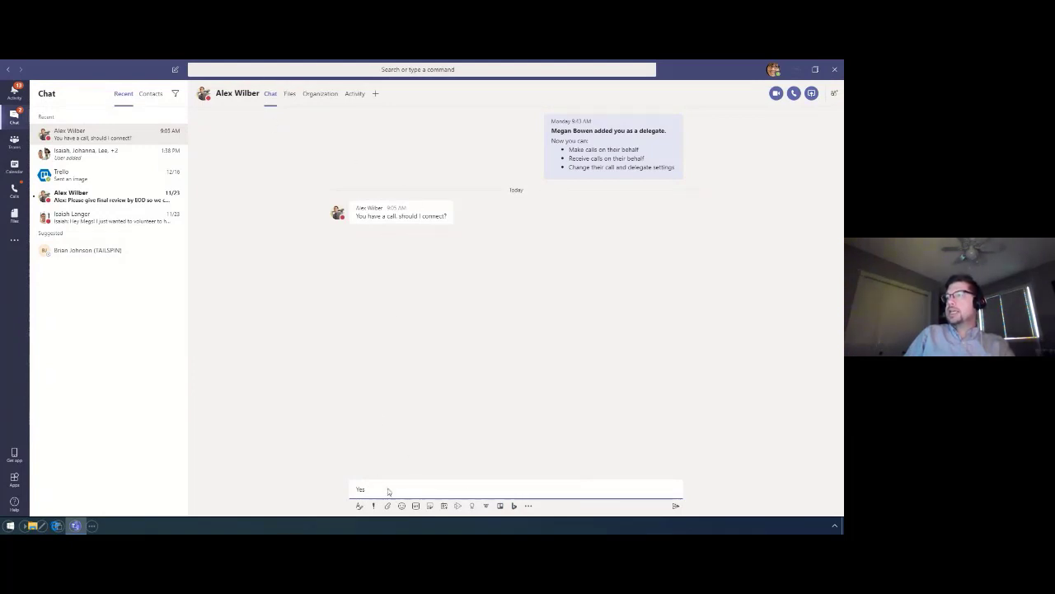
{"action": "left_click", "coordinate": [675, 507]}
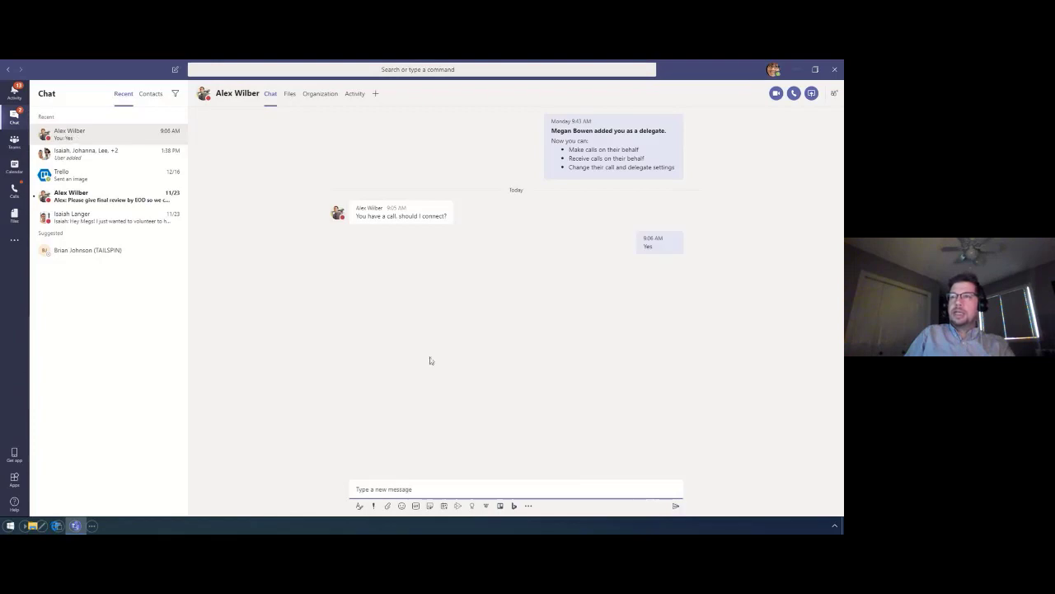
{"action": "key", "text": "super+l"}
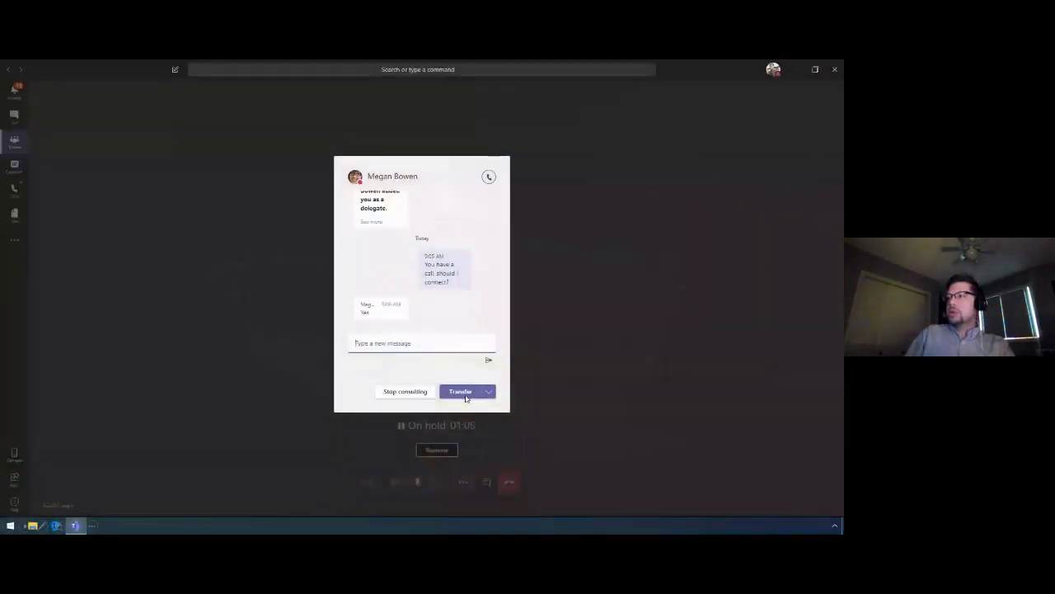
{"action": "left_click", "coordinate": [462, 392]}
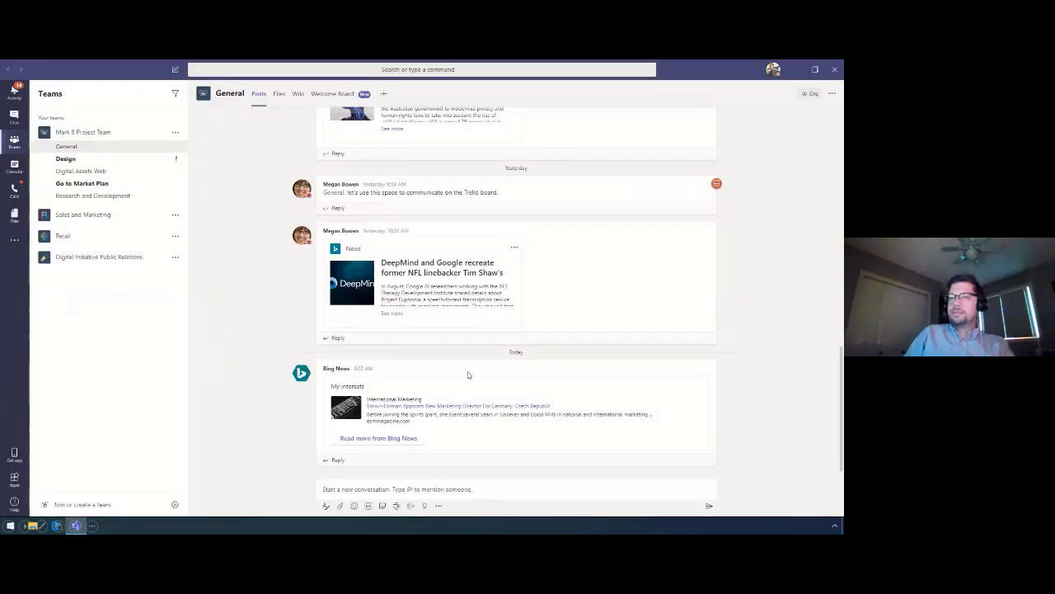